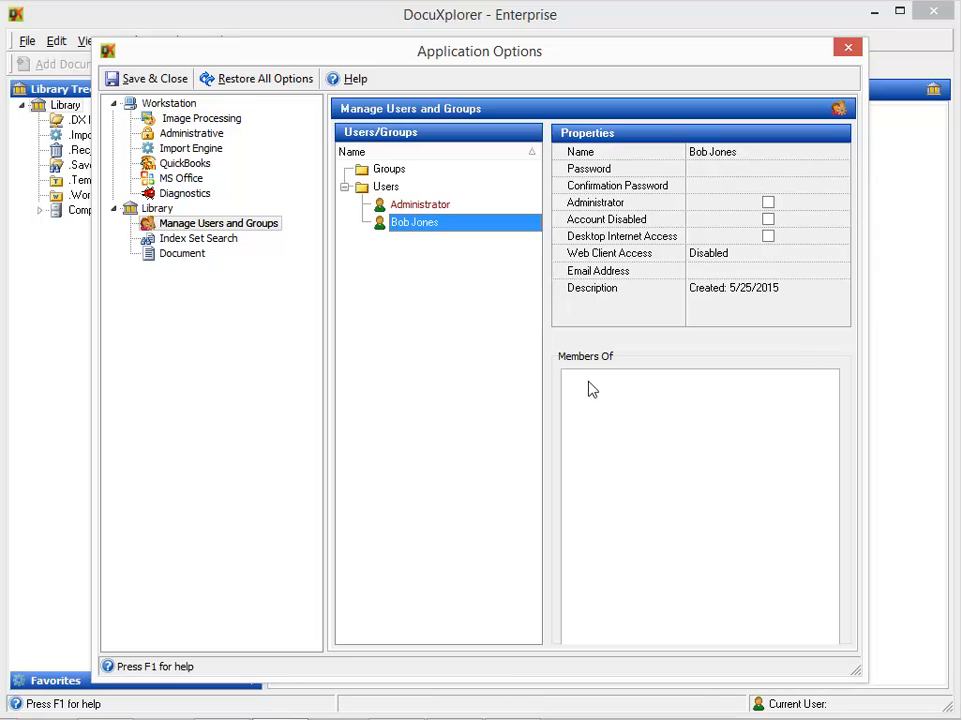
# - Give the user a password with matching confirmation and Read-write web client access
pyautogui.click(719, 158)
pyautogui.click(723, 180)
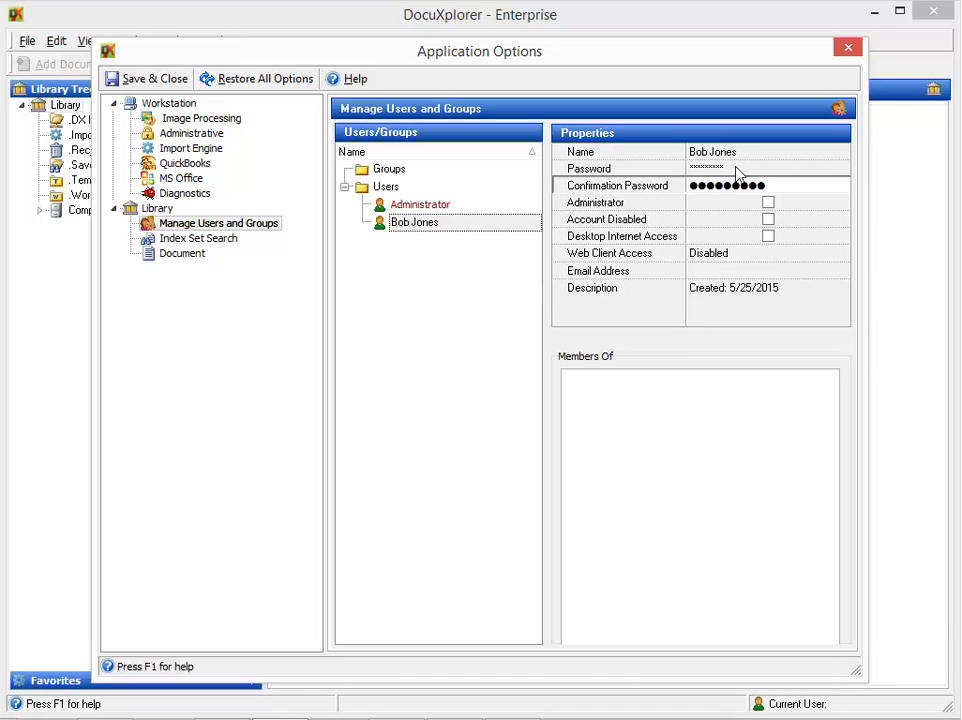
pyautogui.click(810, 257)
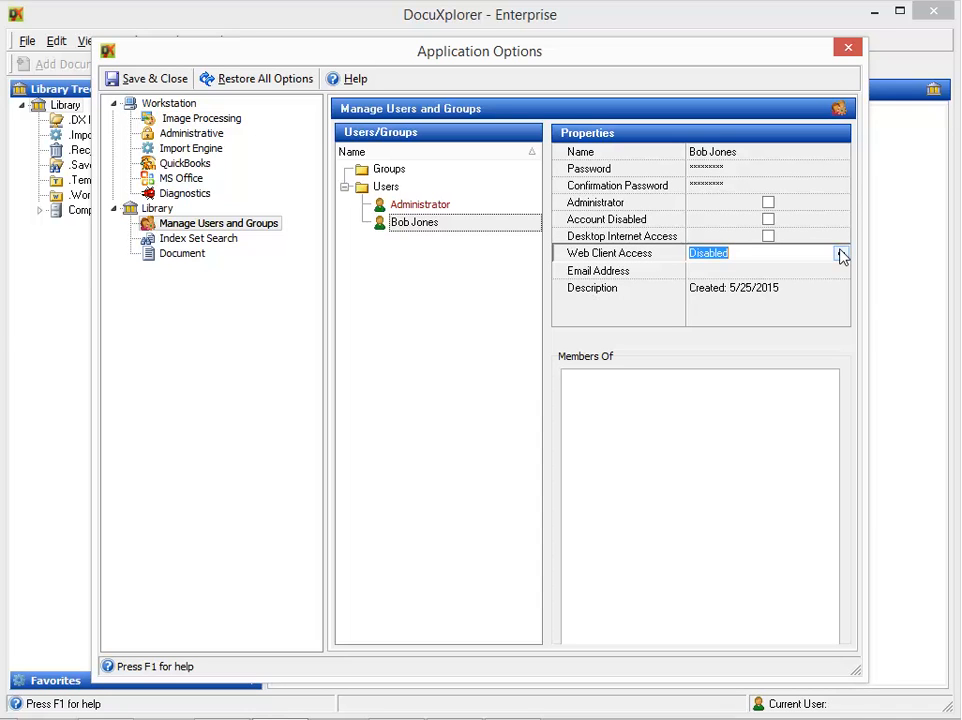
pyautogui.click(840, 255)
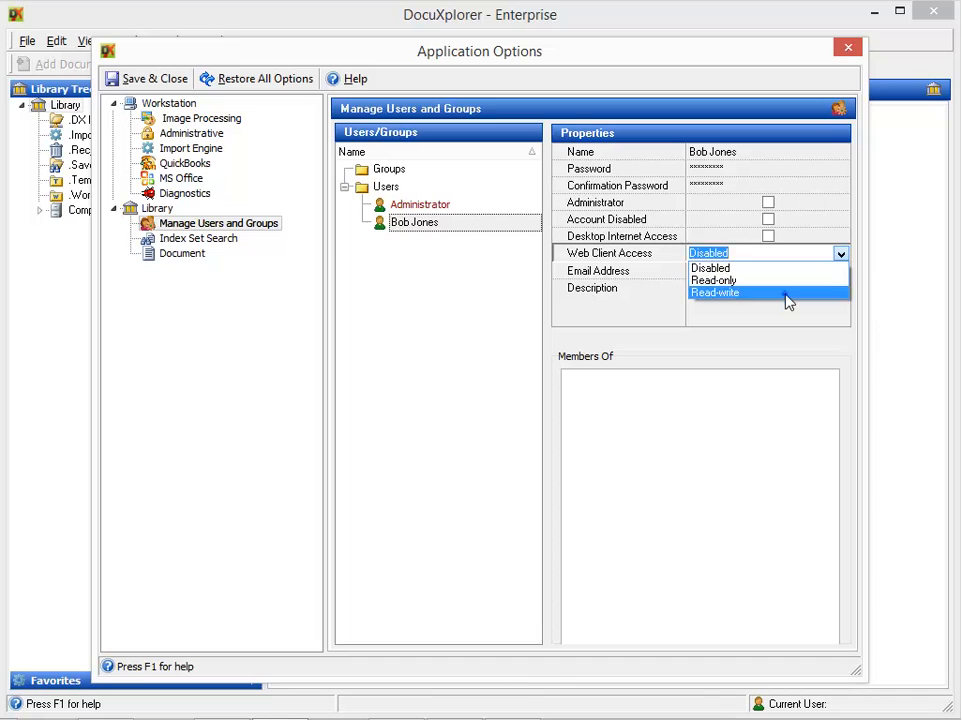
pyautogui.click(788, 293)
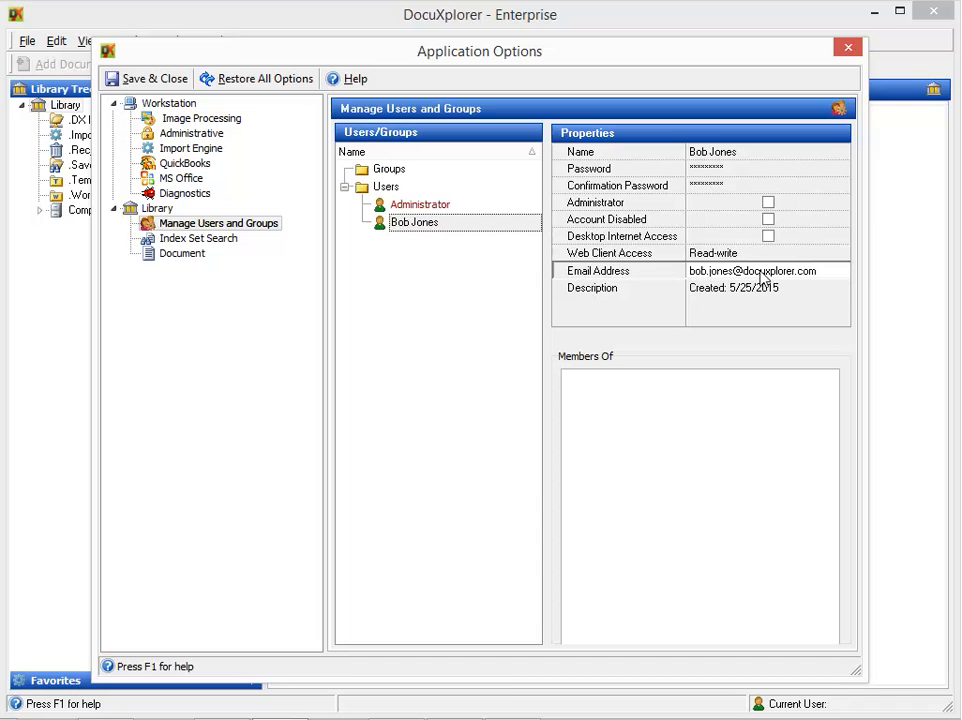
# - Add a new user from the Users folder's Add User, entering the person's full name
pyautogui.rightClick(406, 190)
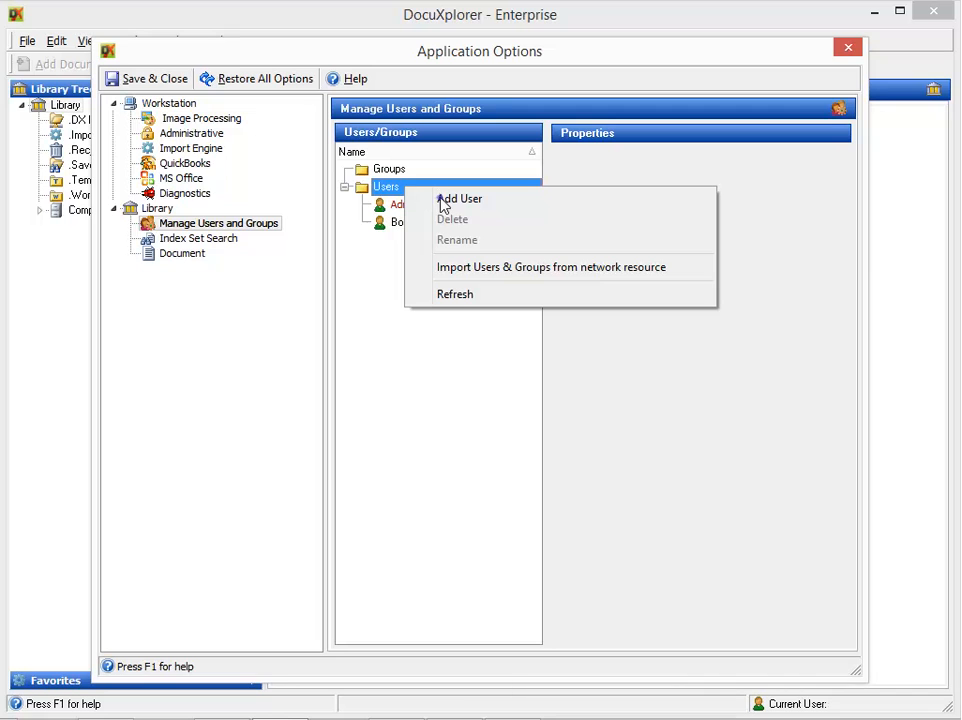
pyautogui.click(441, 202)
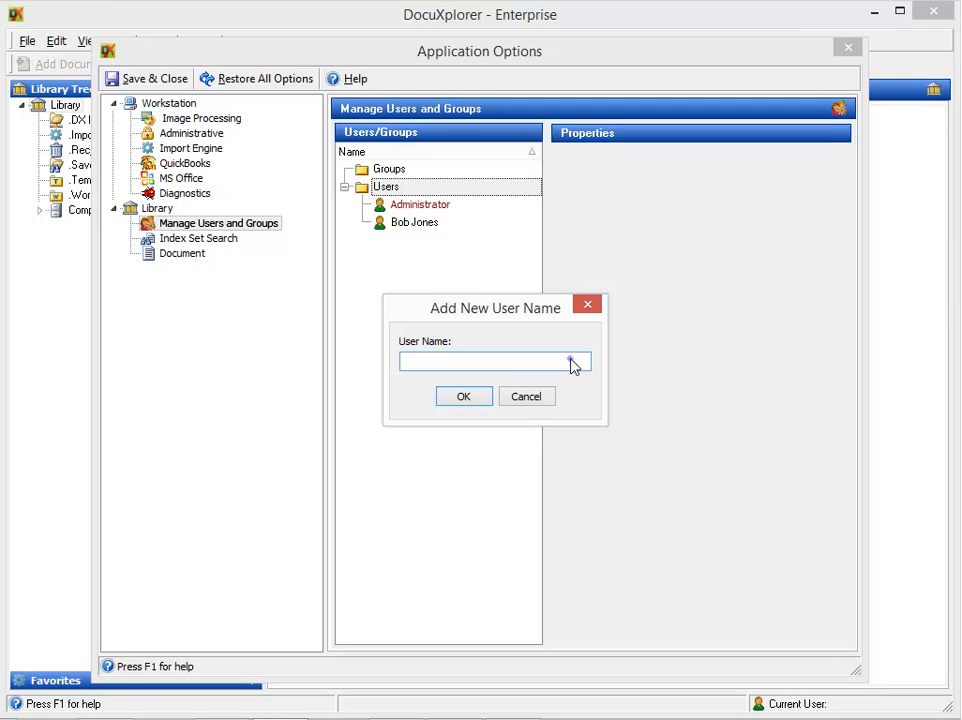
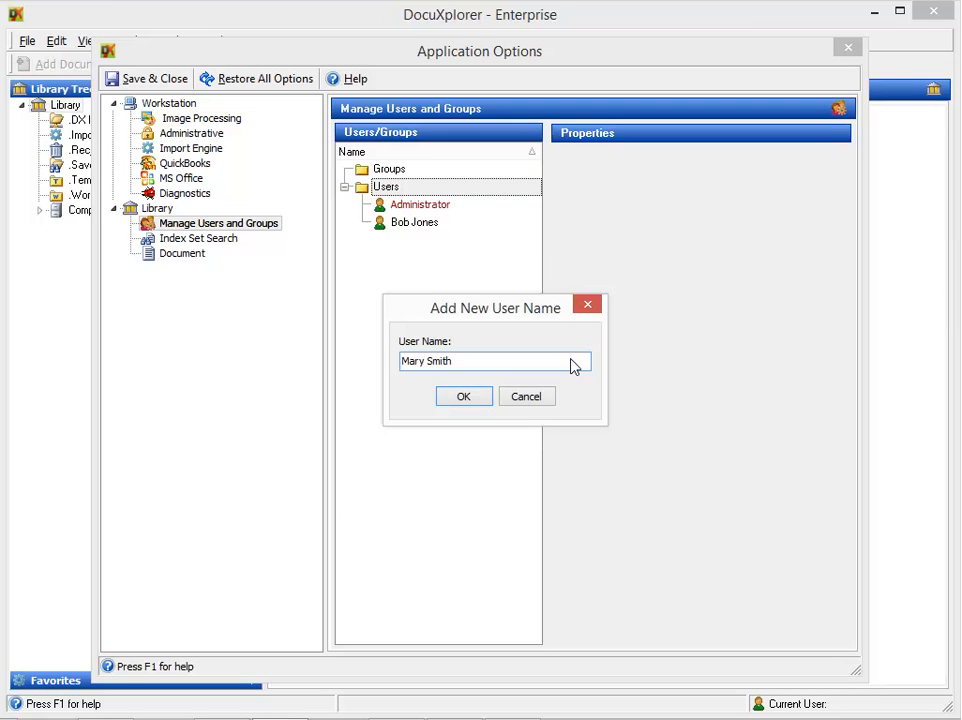
pyautogui.click(462, 398)
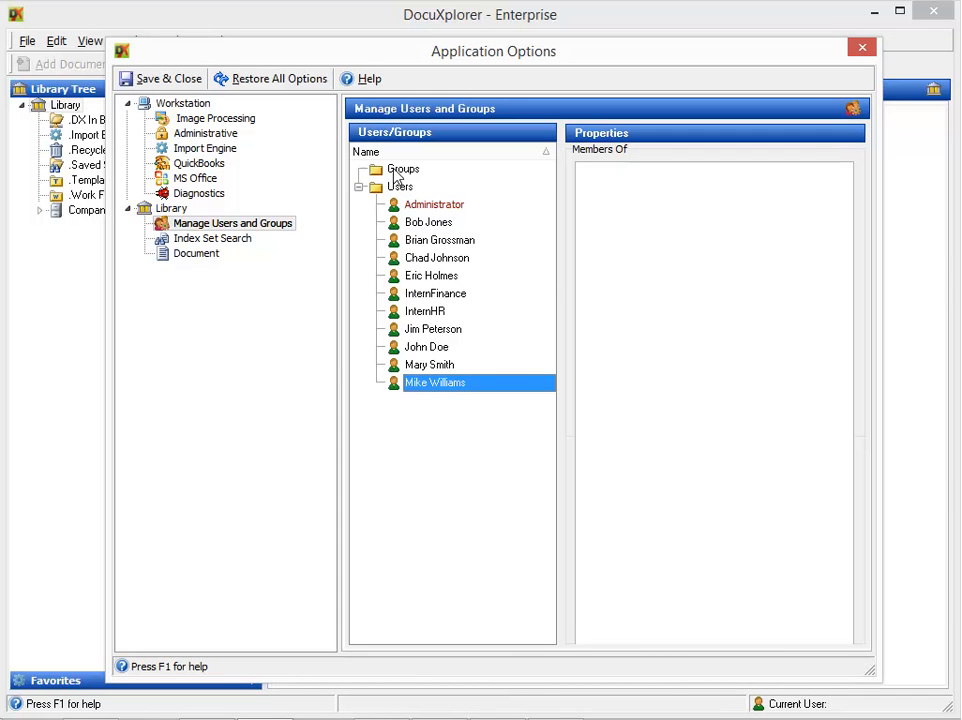
# - Create a new group named 'Finance Associates' under Groups
pyautogui.rightClick(395, 172)
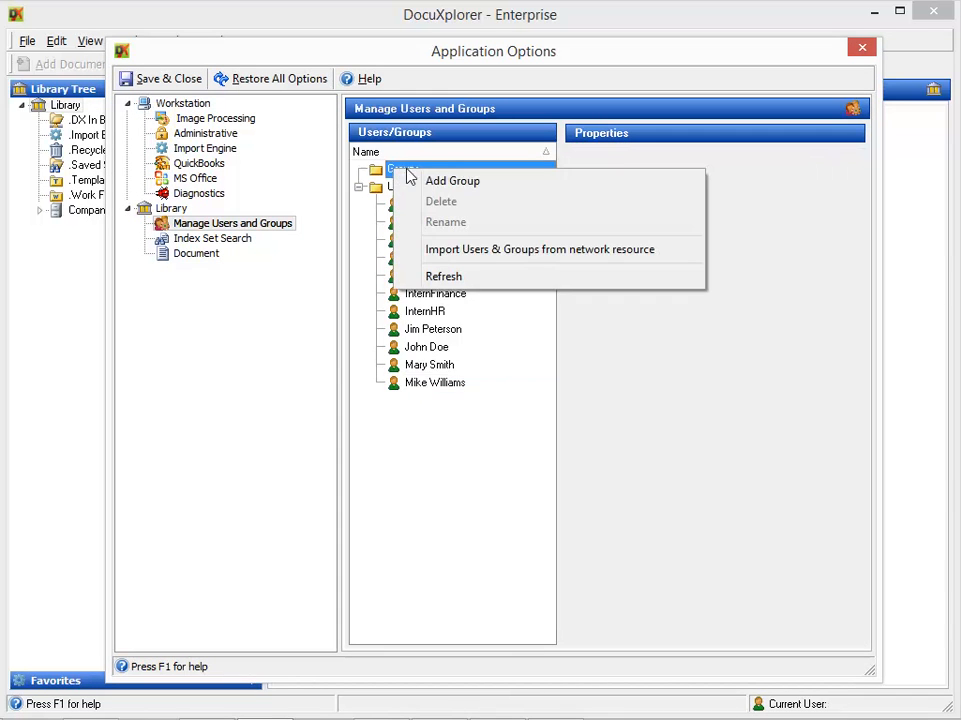
pyautogui.click(454, 184)
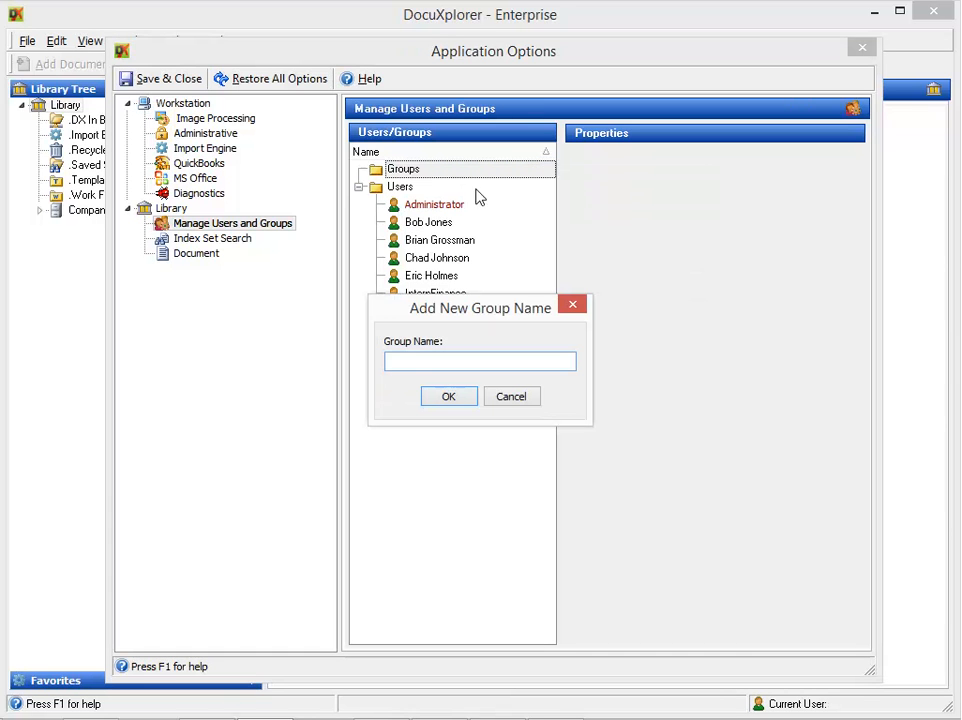
pyautogui.write('Finance Associates')
pyautogui.click(449, 397)
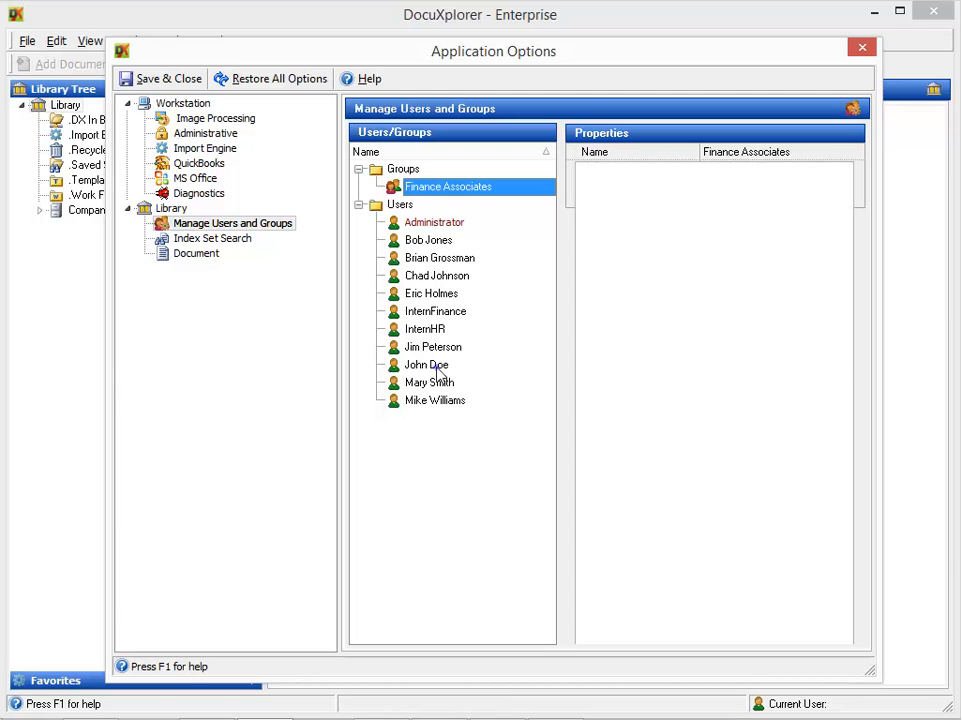
# - Drag three users onto Finance Associates to make them members
pyautogui.click(438, 368)
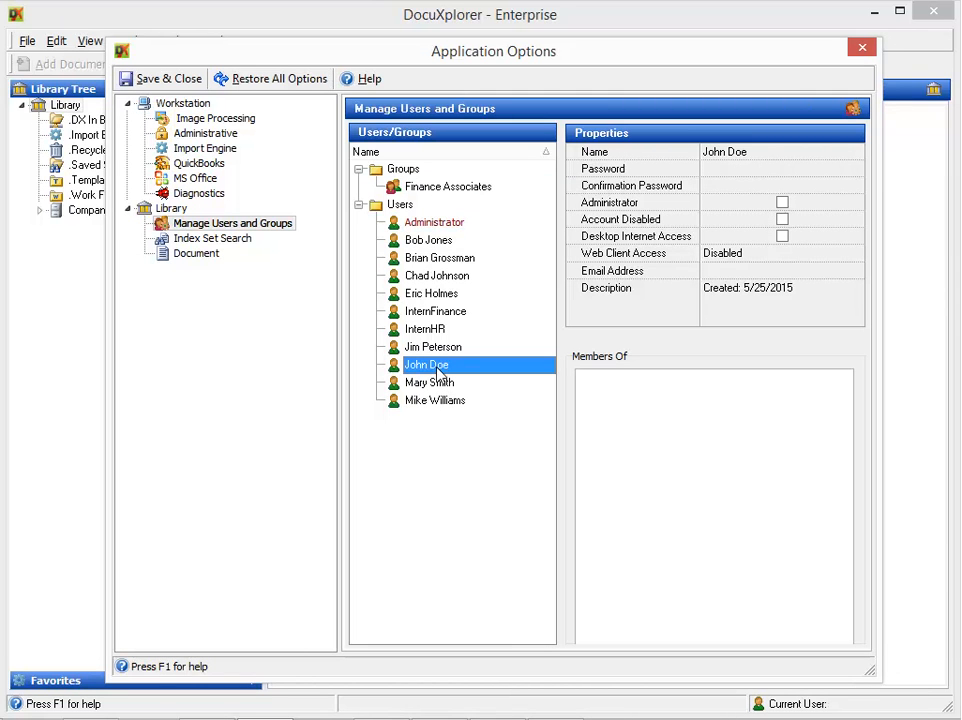
pyautogui.moveTo(437, 370); pyautogui.dragTo(432, 192)
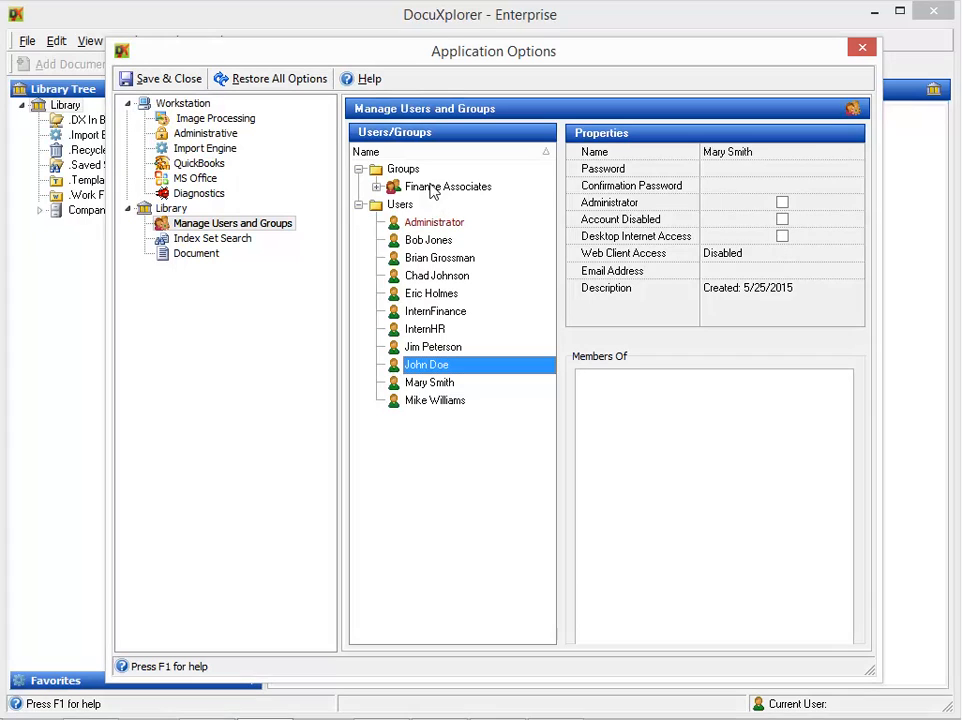
pyautogui.click(441, 384)
pyautogui.moveTo(446, 313); pyautogui.dragTo(440, 198)
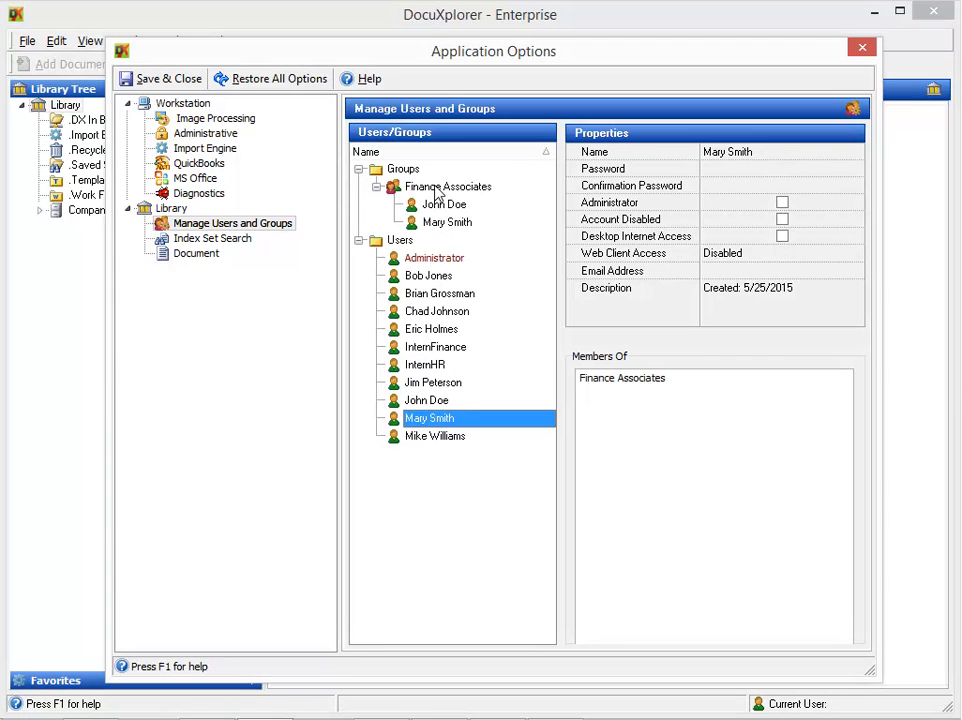
pyautogui.click(435, 437)
pyautogui.moveTo(426, 212); pyautogui.dragTo(421, 193)
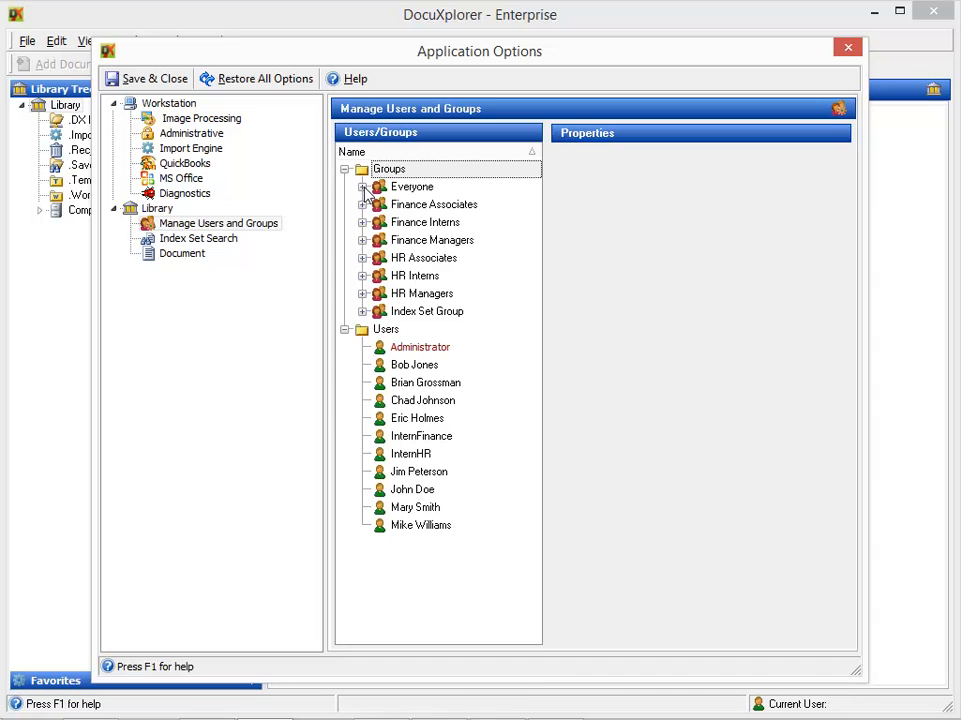
pyautogui.click(366, 193)
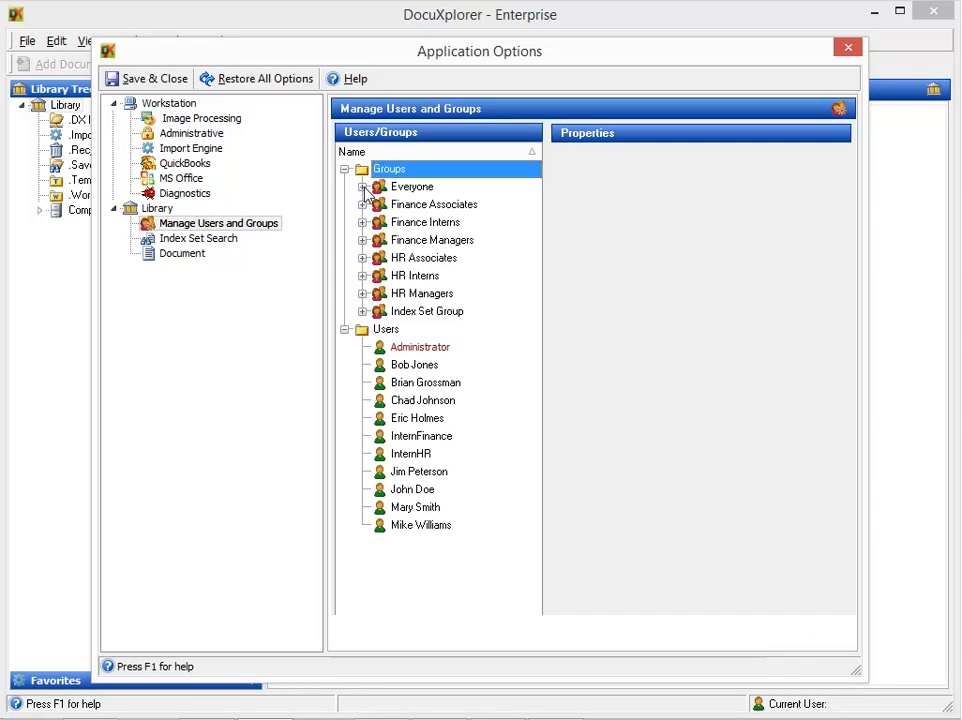
# - Enable Login Required in the Library options, save and close, and accept the library closing
pyautogui.click(156, 209)
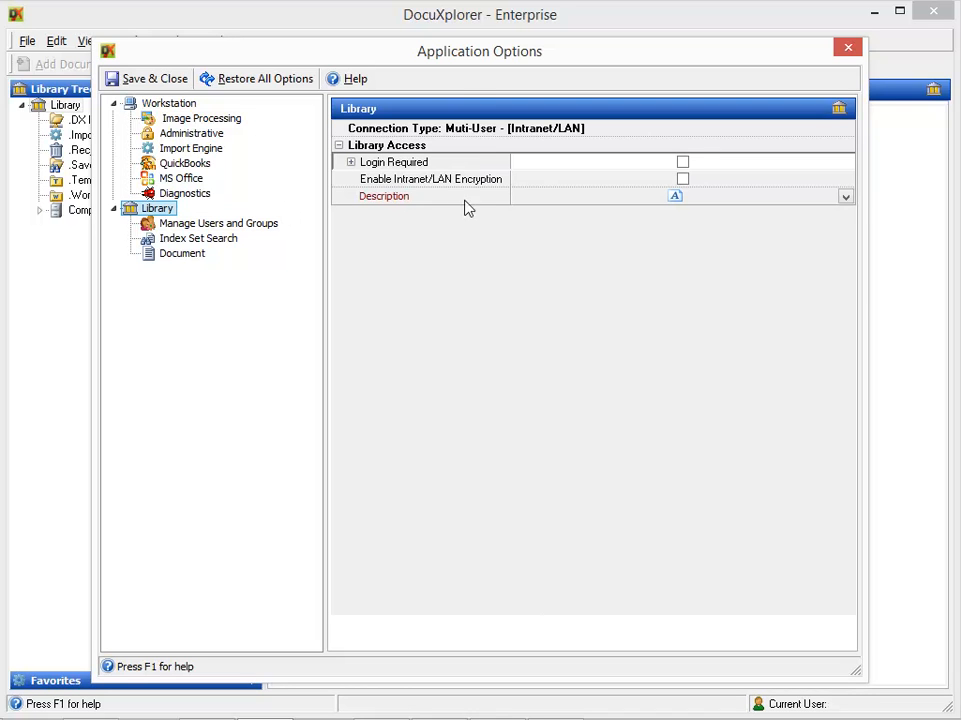
pyautogui.click(683, 162)
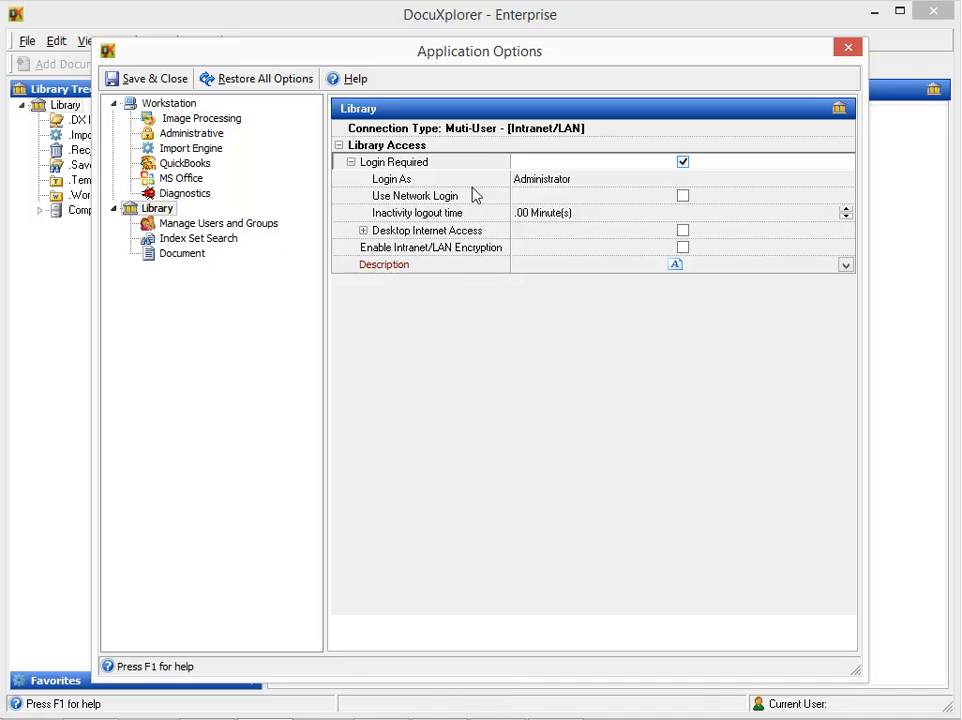
pyautogui.click(137, 86)
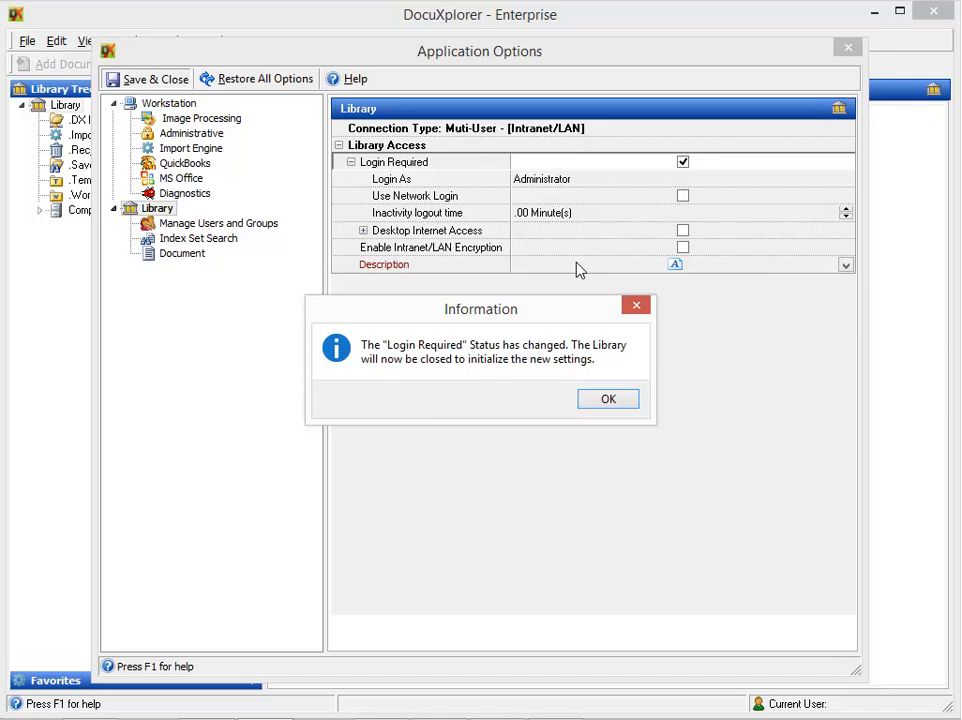
pyautogui.click(607, 400)
pyautogui.click(346, 420)
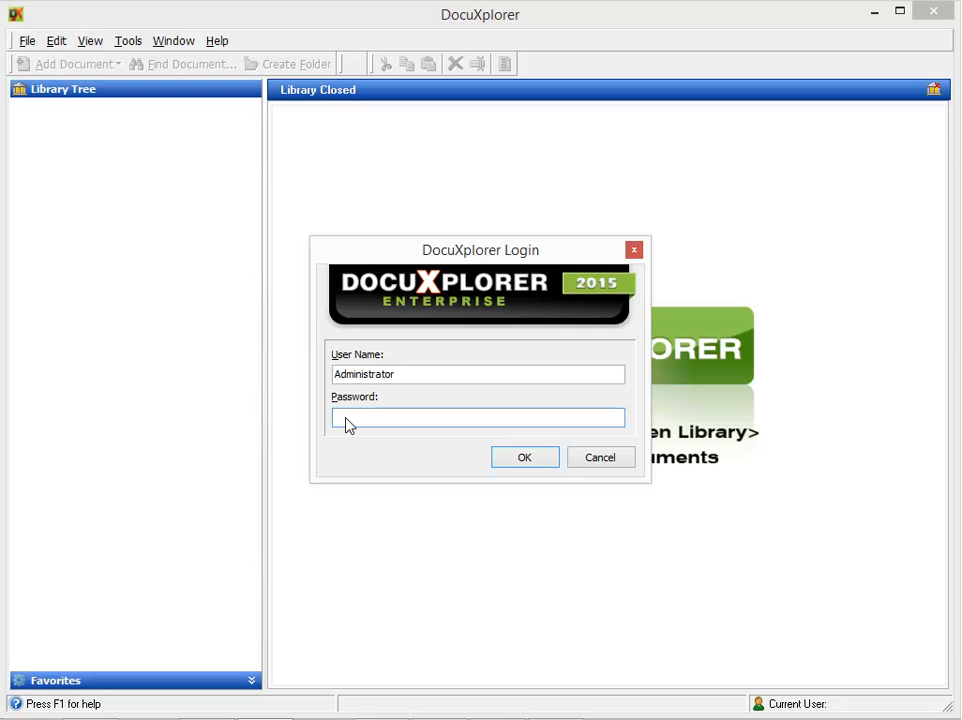
# - Log back in as the administrator and bring up the Library node's context menu
pyautogui.write('admin')
pyautogui.click(528, 460)
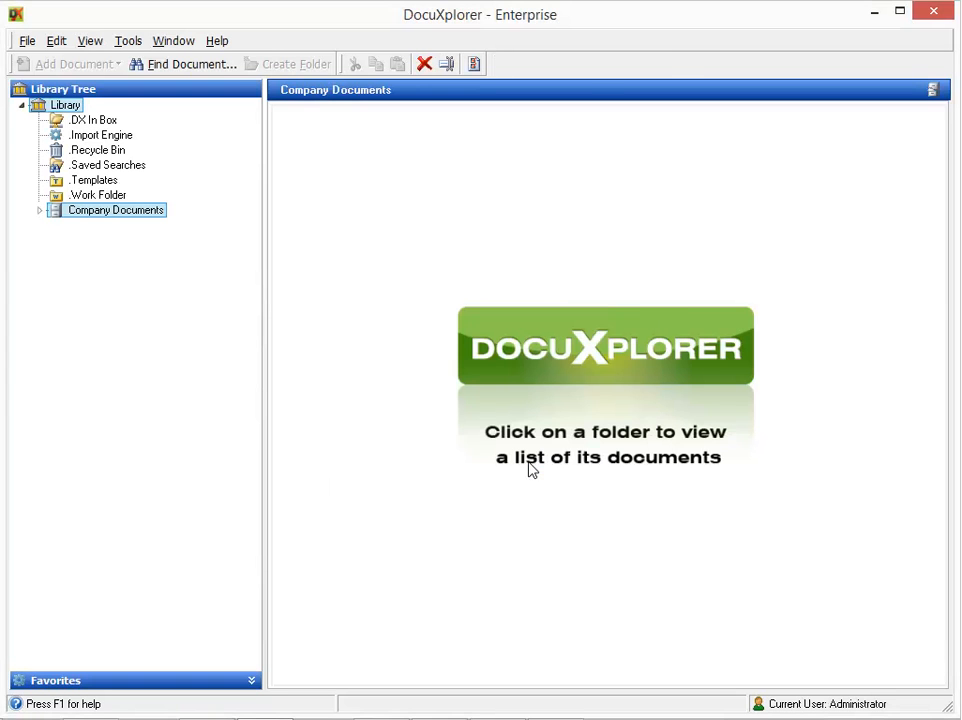
pyautogui.rightClick(60, 113)
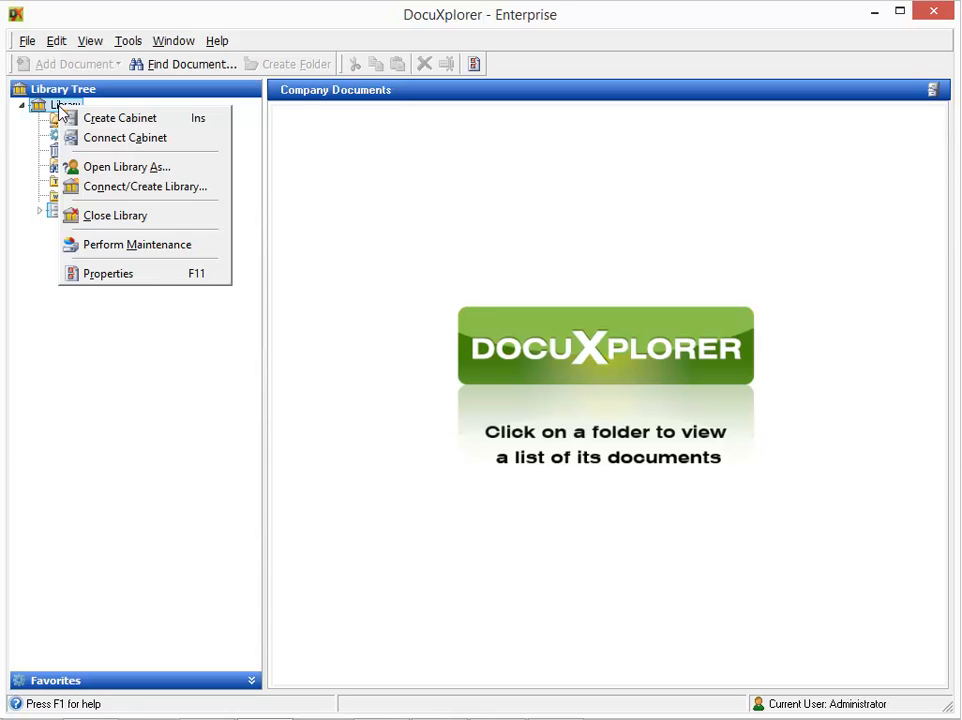
# - Open the Library's Item Properties on the Permissions page
pyautogui.click(119, 274)
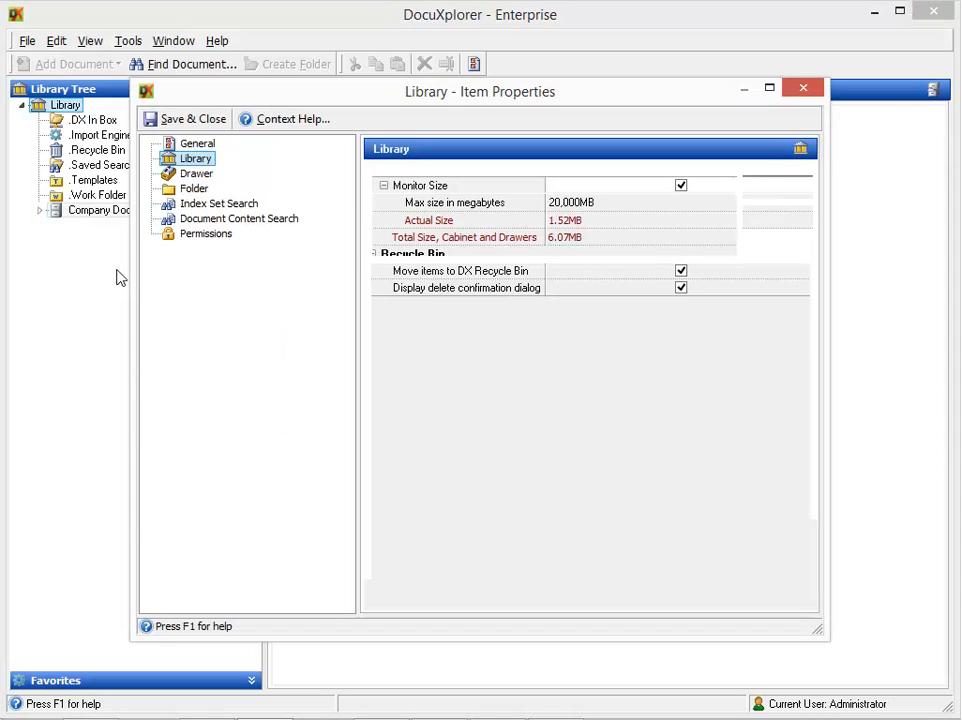
pyautogui.click(238, 238)
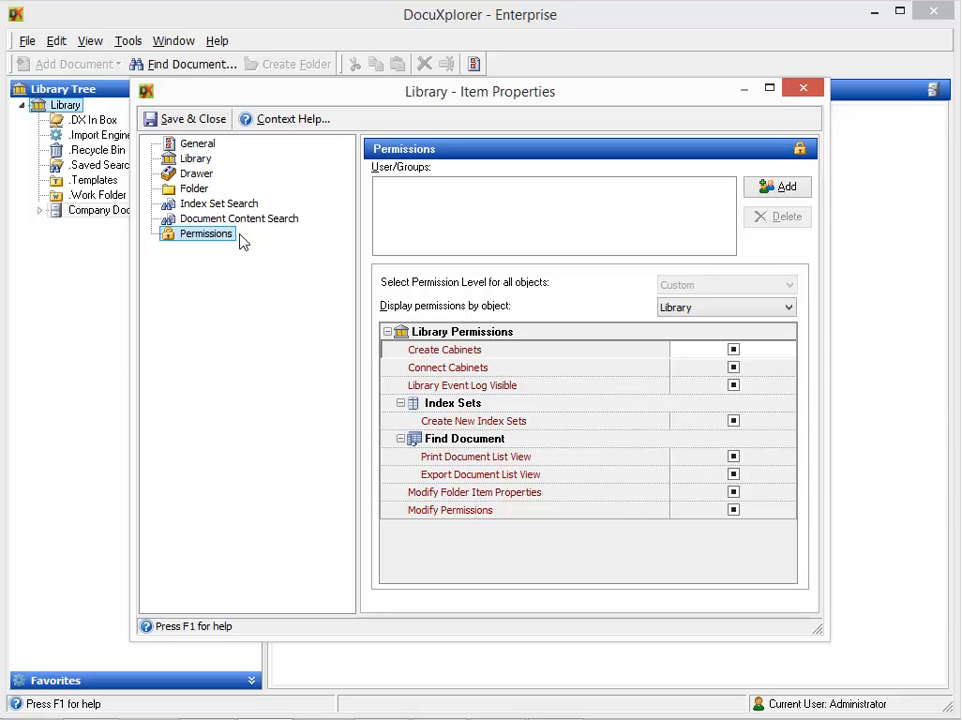
# - Select Everyone through Index Set Group in Manage User/Groups and add them to the Library permissions
pyautogui.click(771, 190)
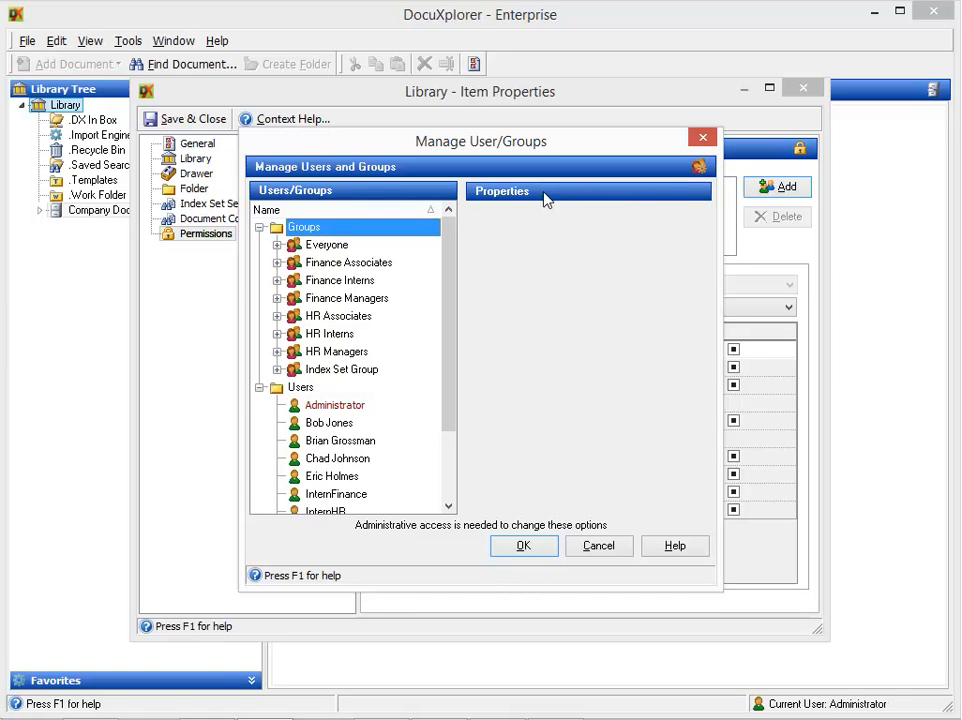
pyautogui.click(384, 250)
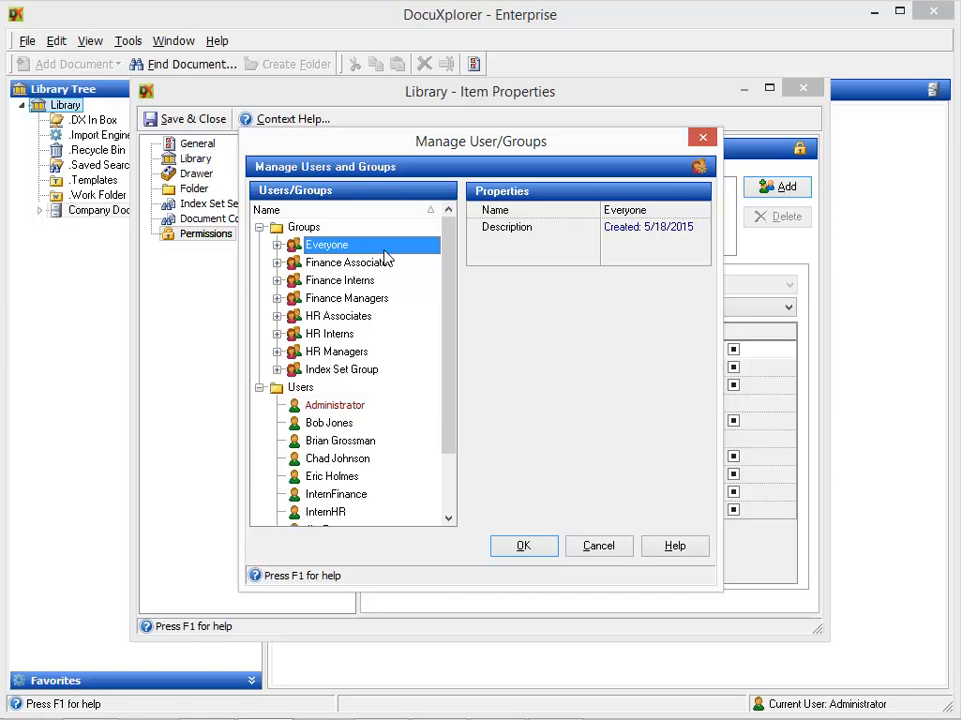
pyautogui.keyDown('shift'); pyautogui.click(385, 373); pyautogui.keyUp('shift')
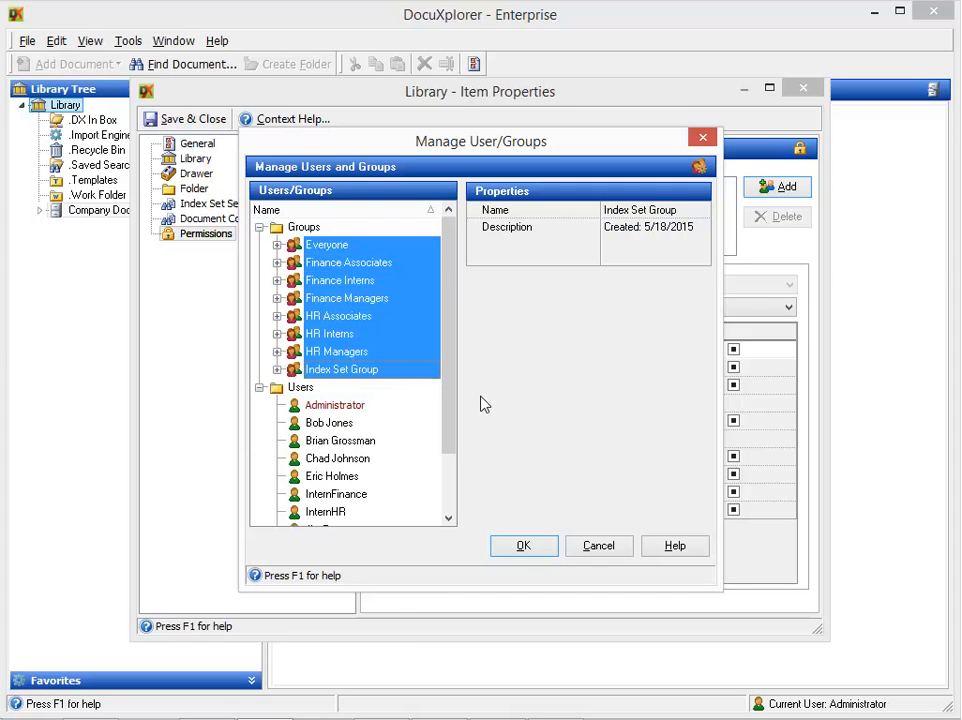
pyautogui.click(538, 547)
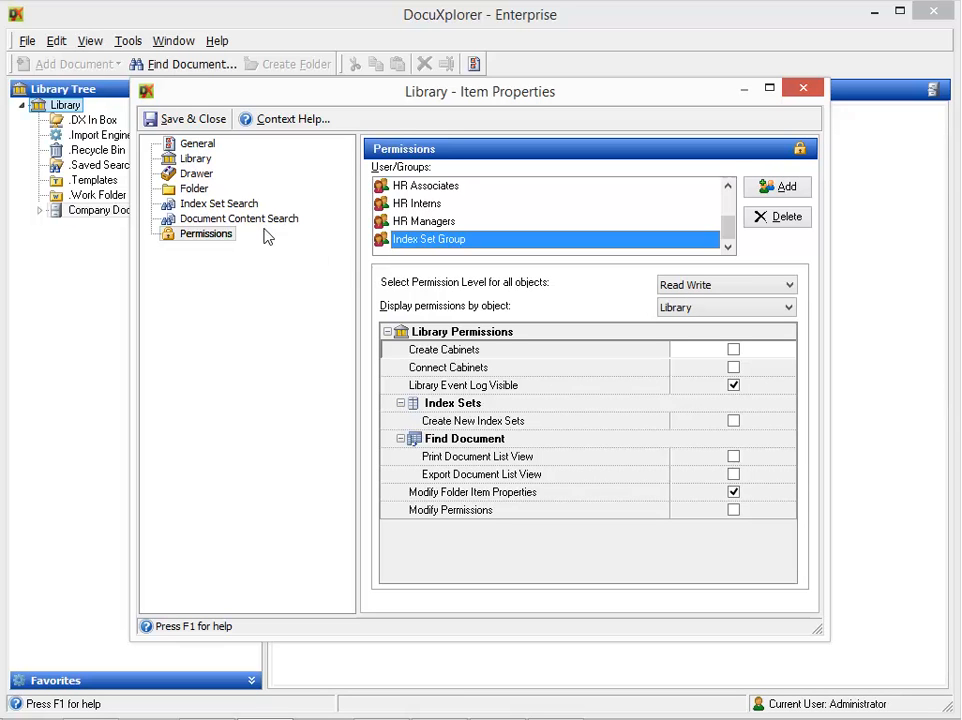
# - Close the Library properties, expand Work Folder and Company Documents, and open the cabinet's properties
pyautogui.click(195, 124)
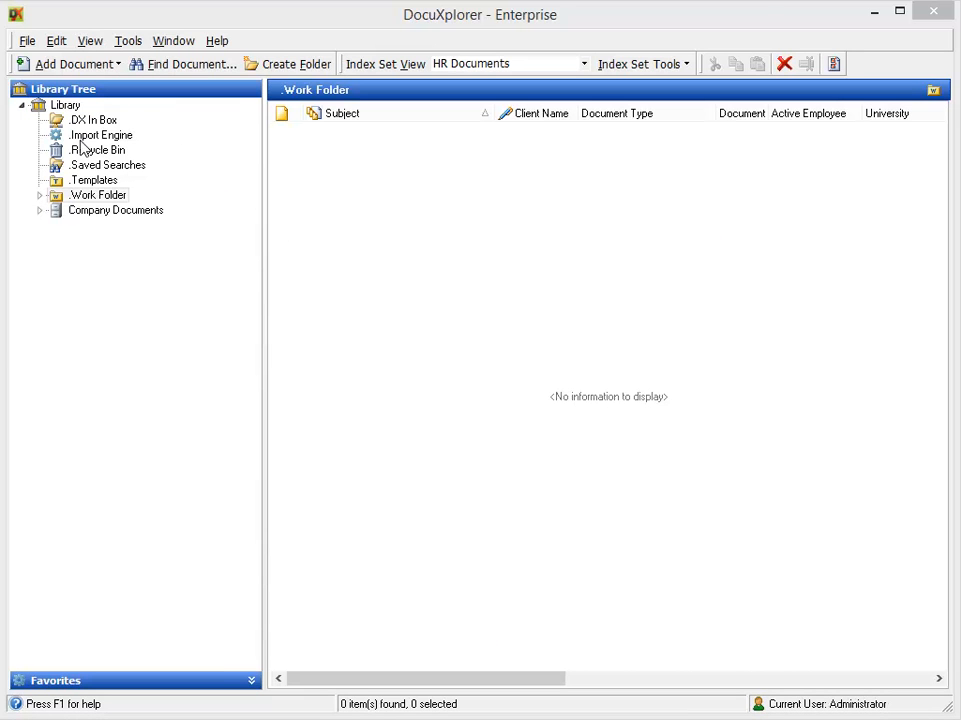
pyautogui.click(40, 197)
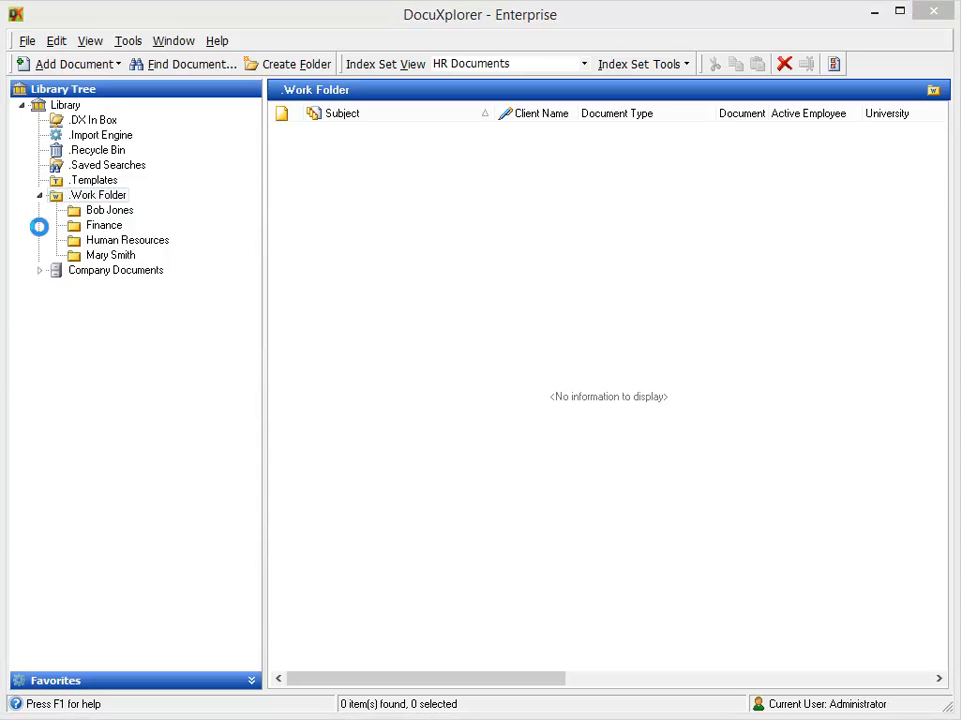
pyautogui.click(36, 270)
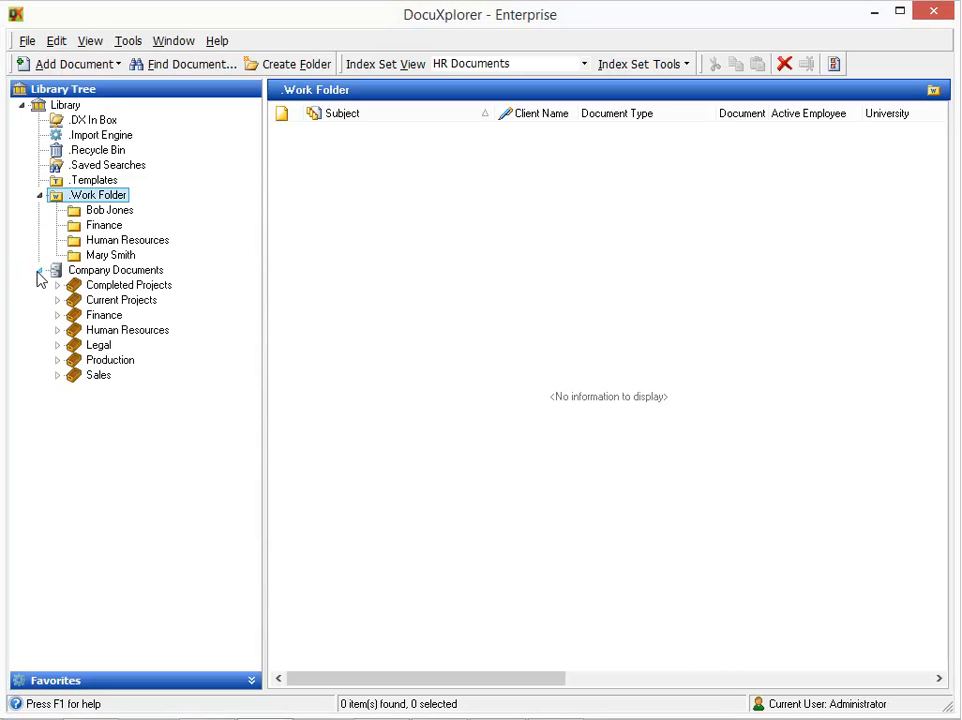
pyautogui.rightClick(52, 272)
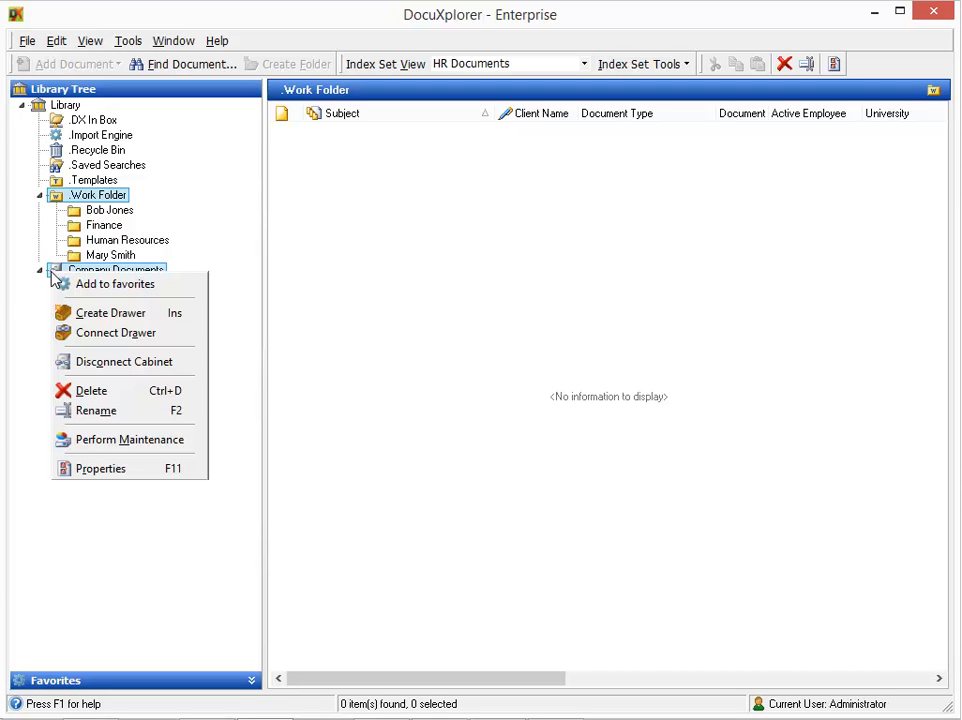
pyautogui.click(101, 469)
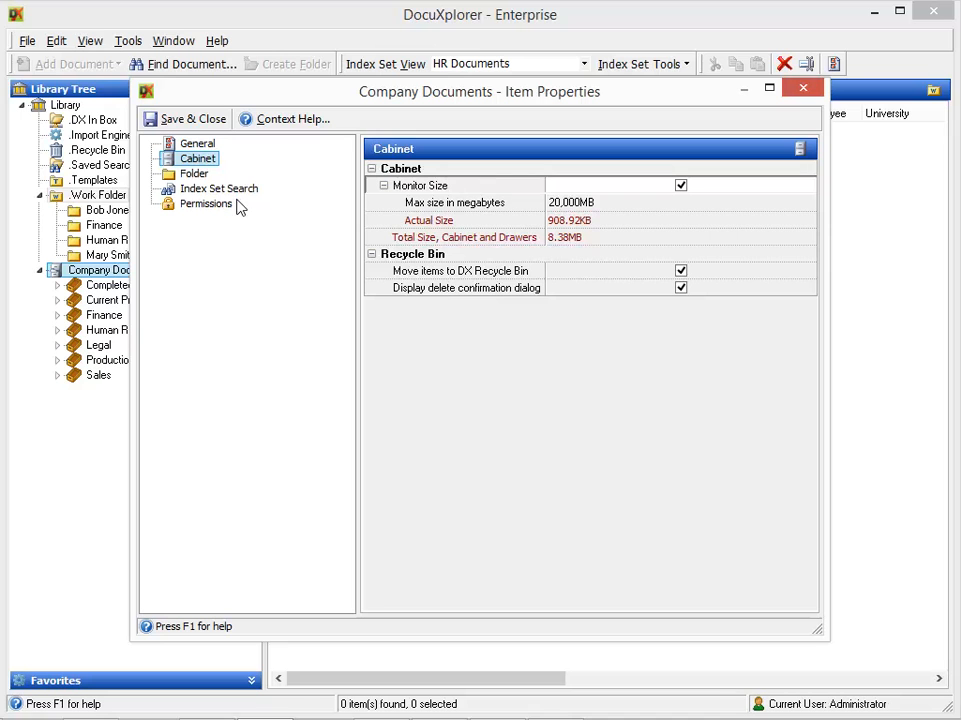
# - Turn off inheriting permissions from \Library and display permissions for Show All Objects
pyautogui.click(209, 208)
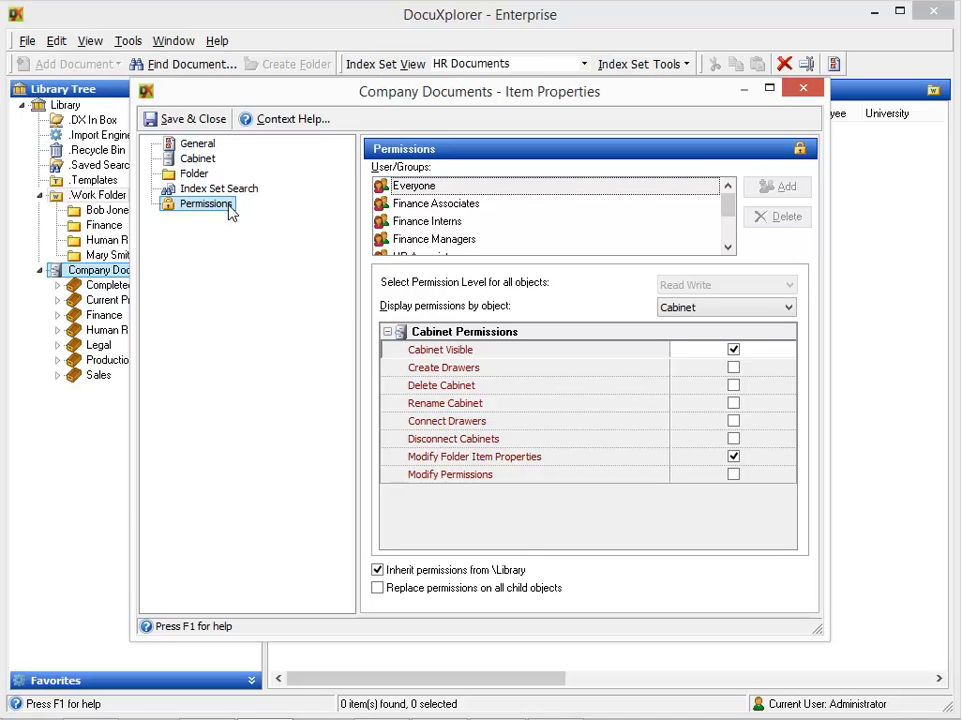
pyautogui.click(378, 570)
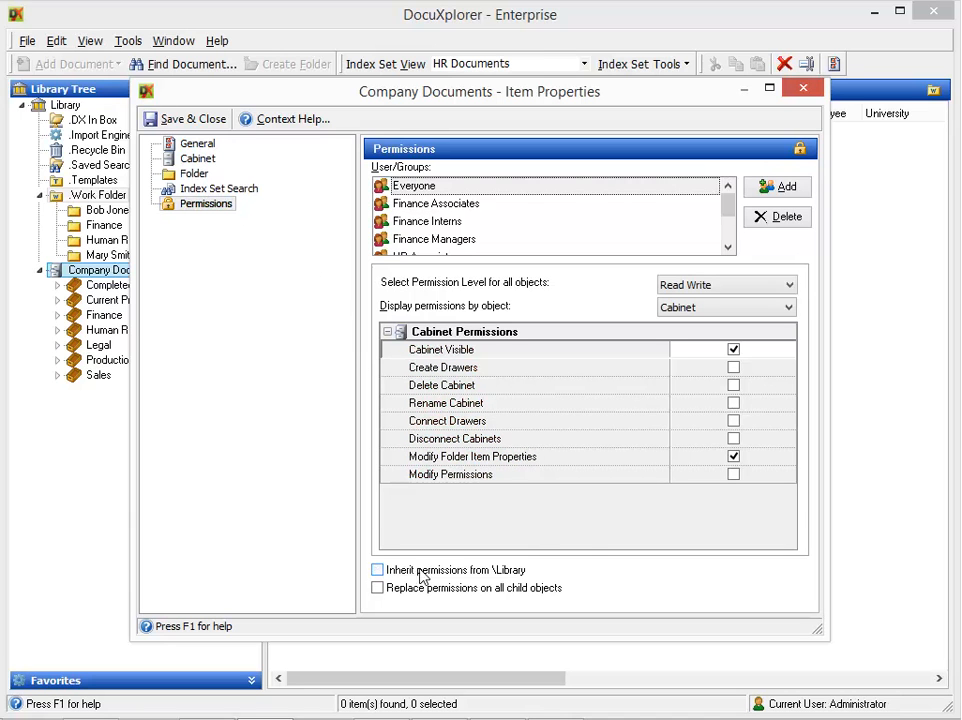
pyautogui.click(714, 311)
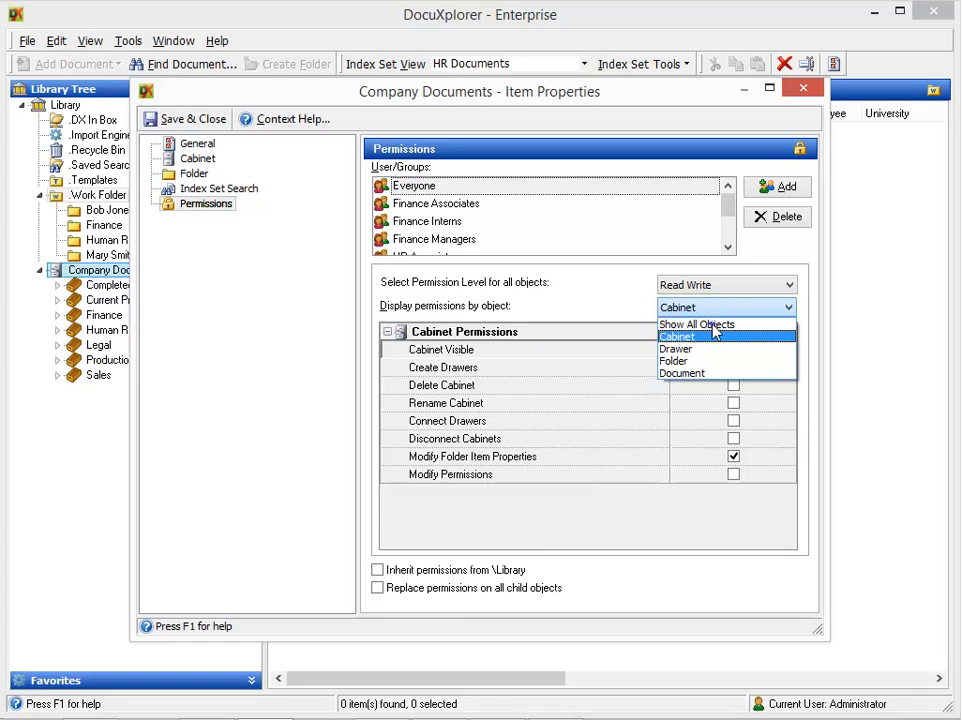
pyautogui.click(715, 325)
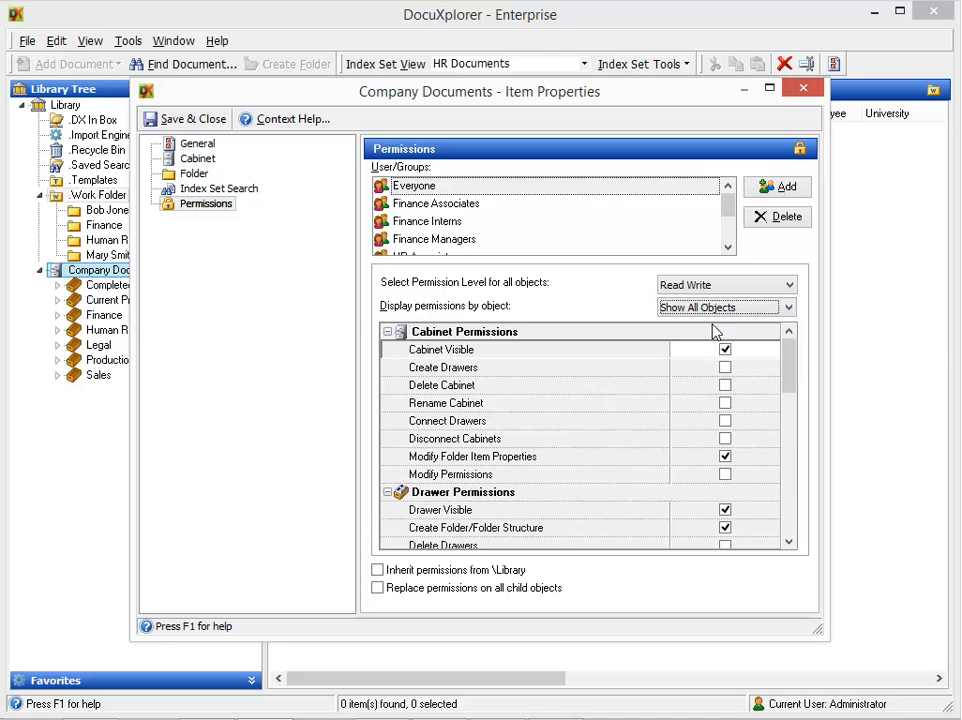
# - Collapse the Cabinet, Drawer, Folder and Document permission groups, then close the properties
pyautogui.click(387, 332)
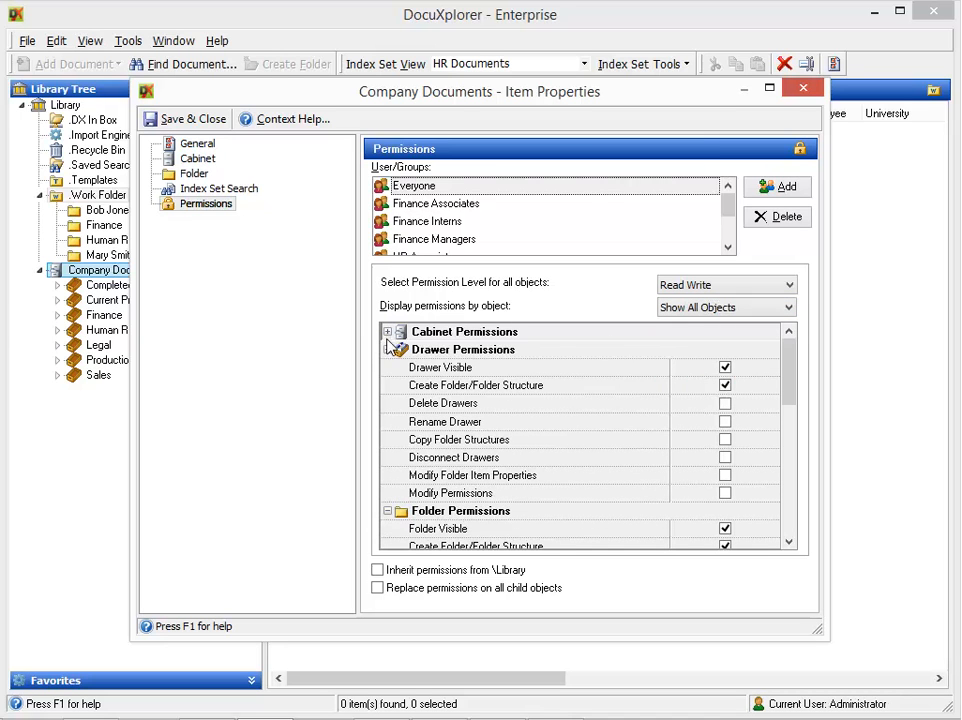
pyautogui.click(387, 350)
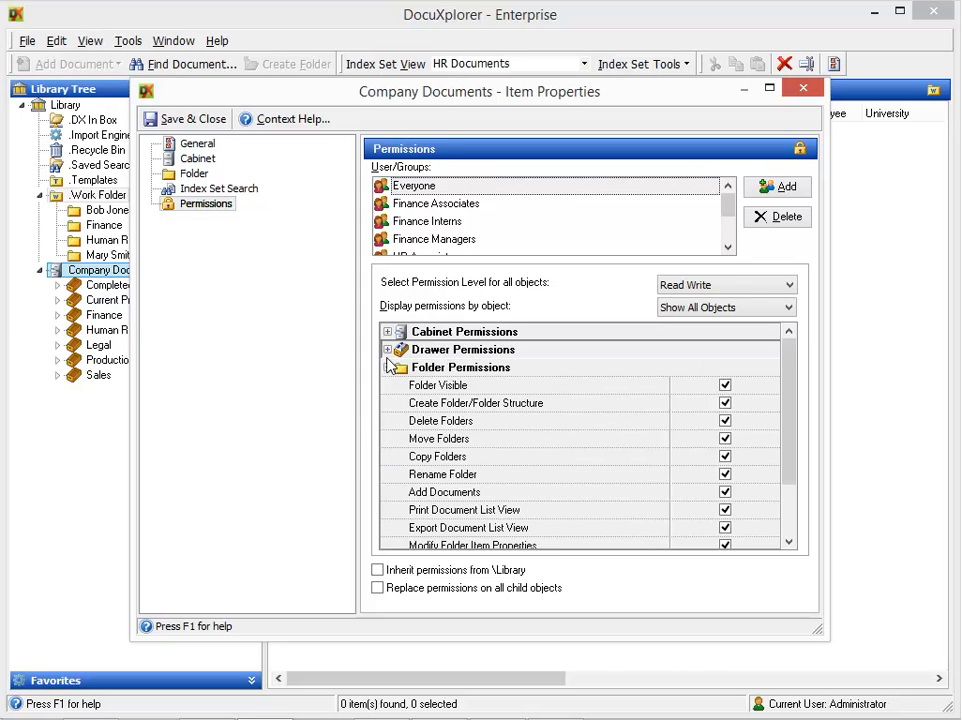
pyautogui.click(387, 368)
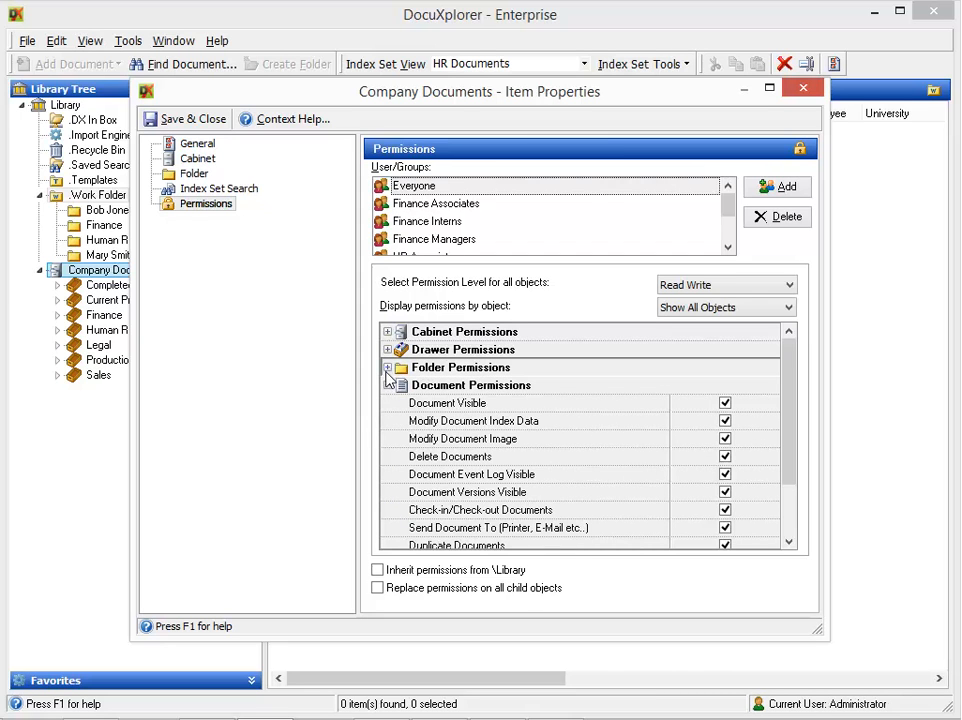
pyautogui.click(387, 386)
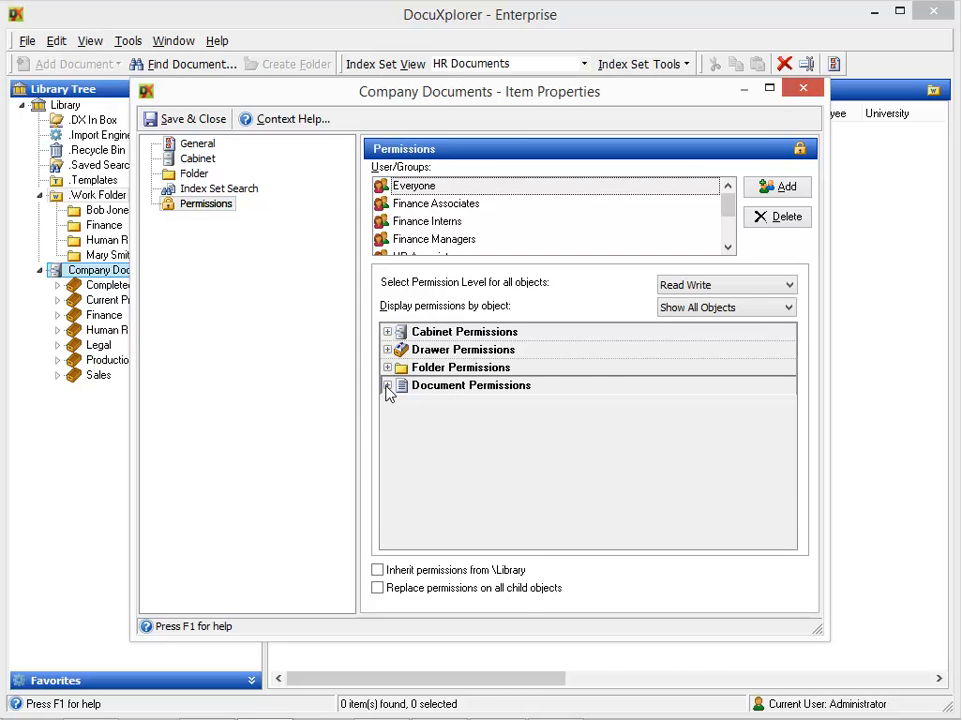
pyautogui.click(801, 91)
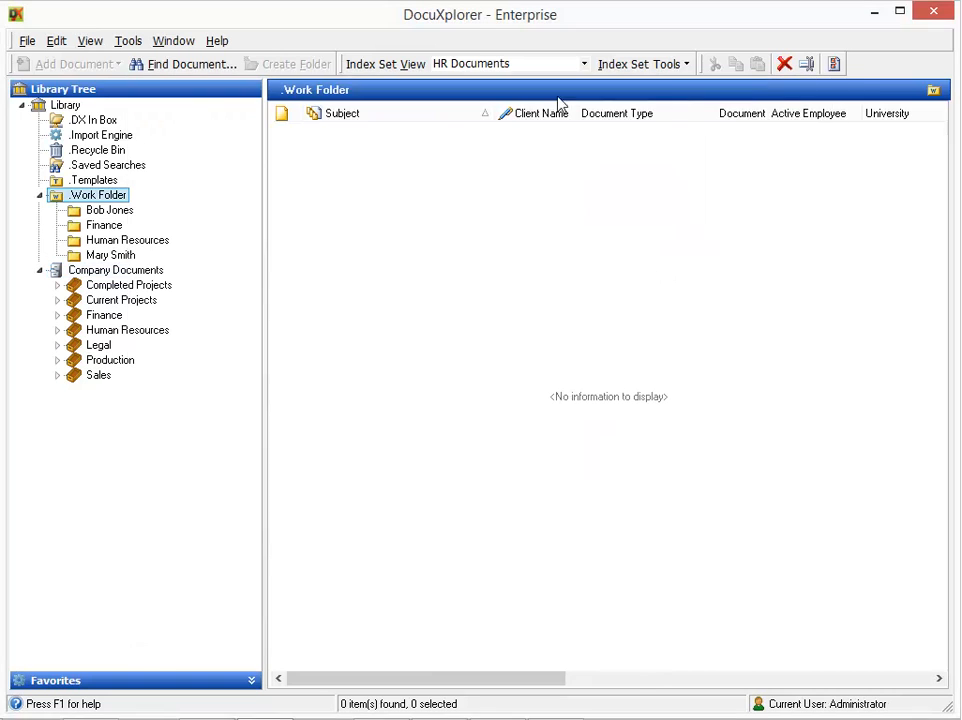
# - Open Employee Files' permissions under Human Resources and turn off inheriting library permissions
pyautogui.click(56, 331)
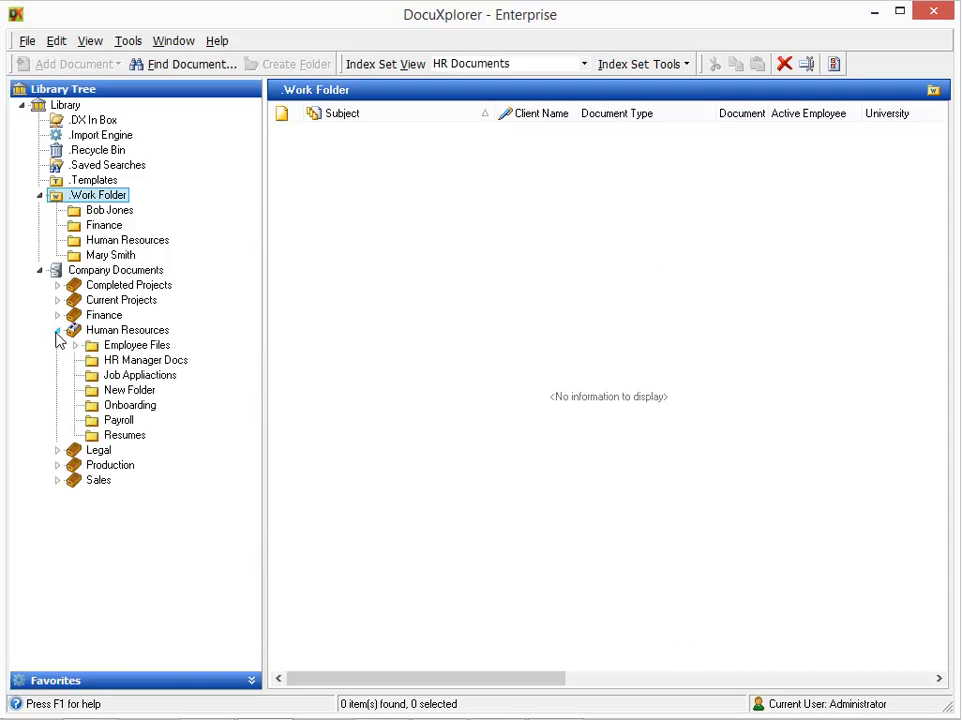
pyautogui.rightClick(108, 347)
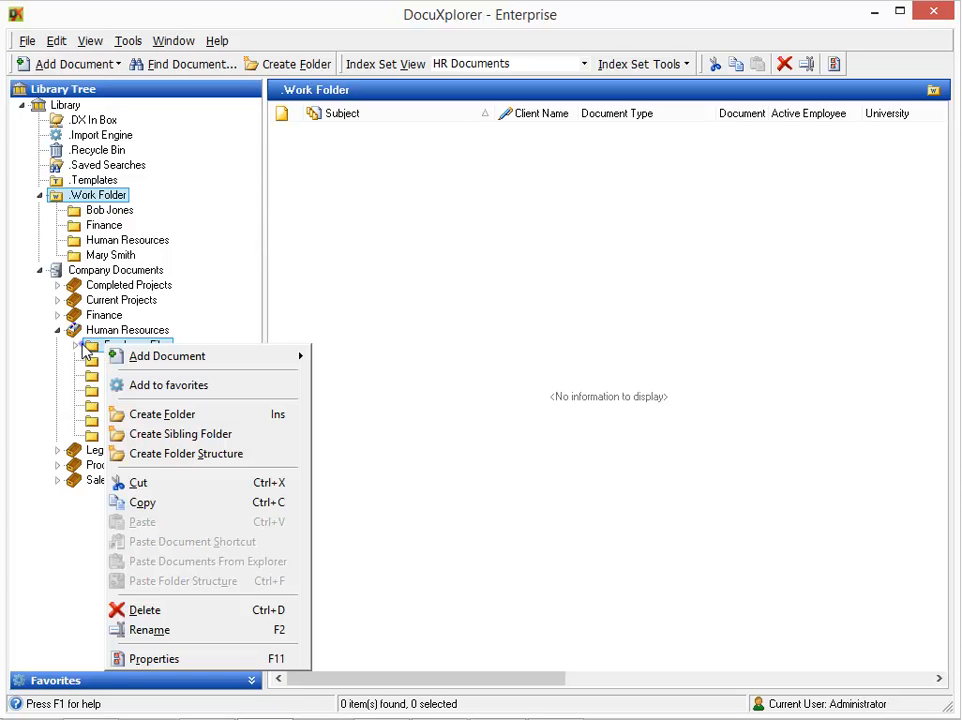
pyautogui.click(80, 344)
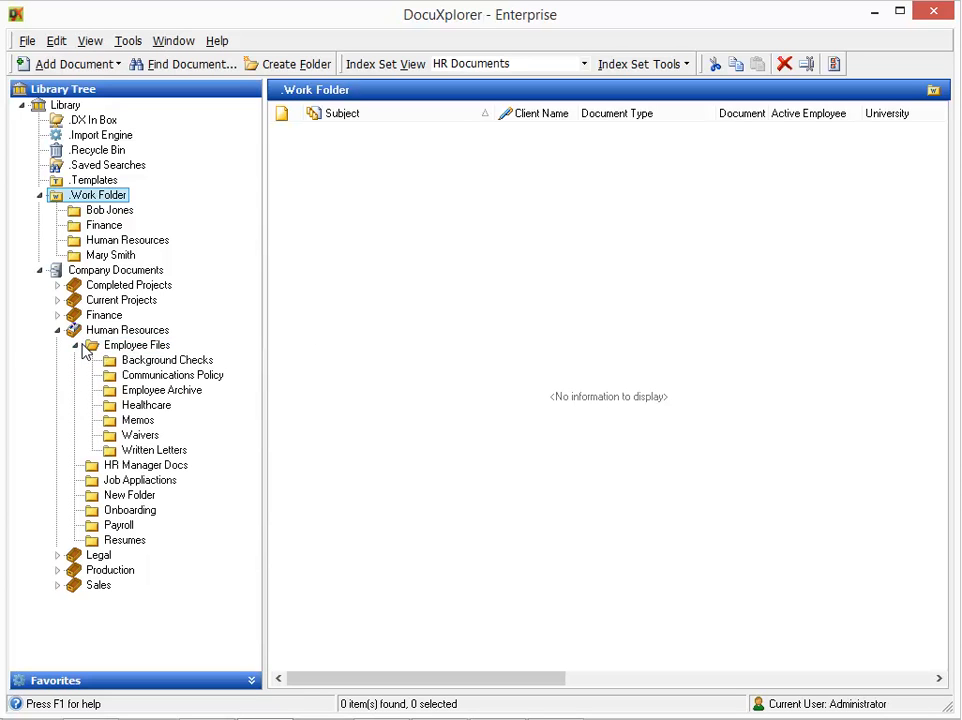
pyautogui.click(134, 346)
pyautogui.rightClick(134, 346)
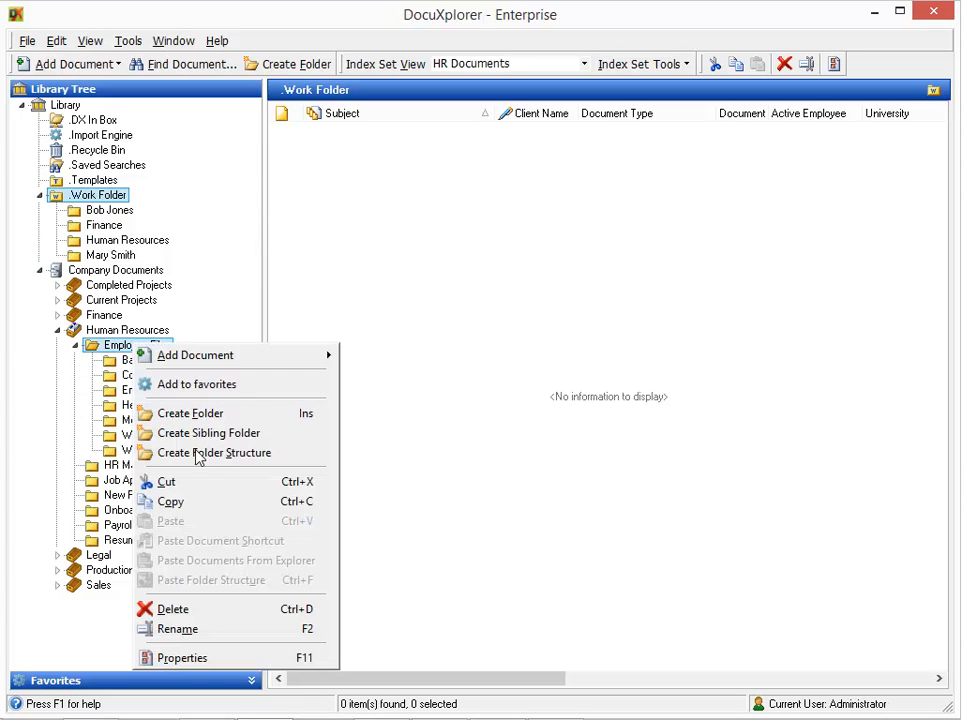
pyautogui.click(183, 658)
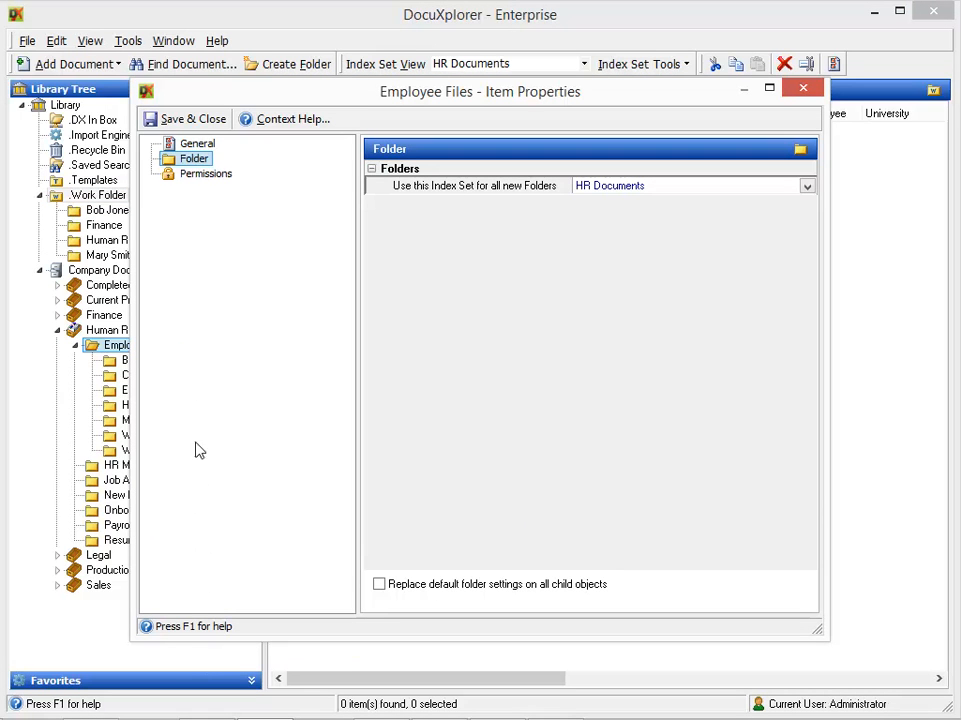
pyautogui.click(194, 176)
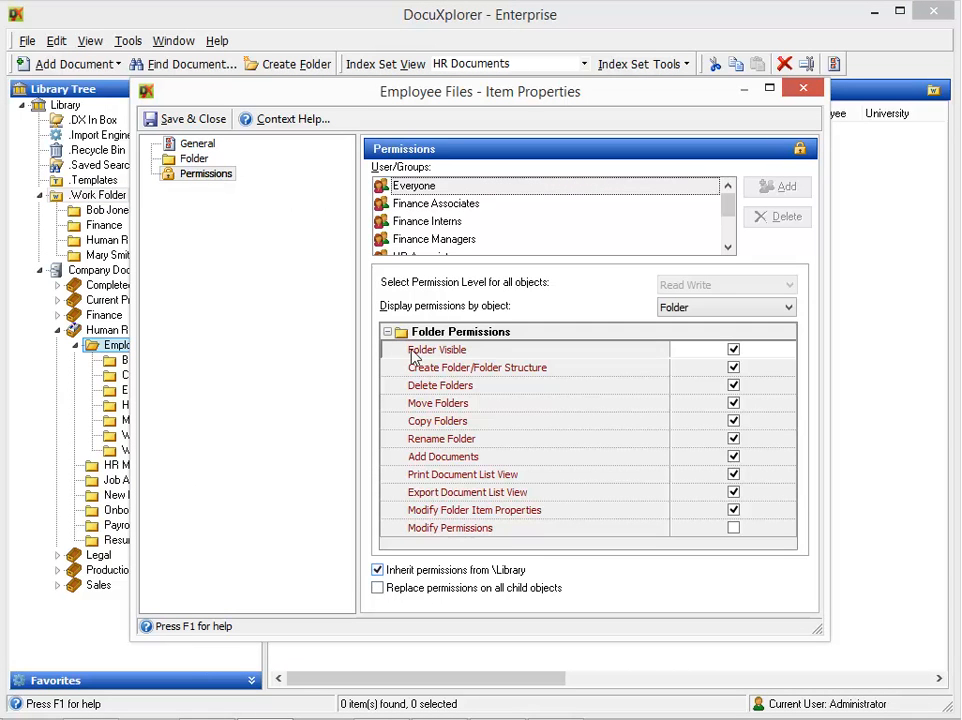
pyautogui.click(441, 572)
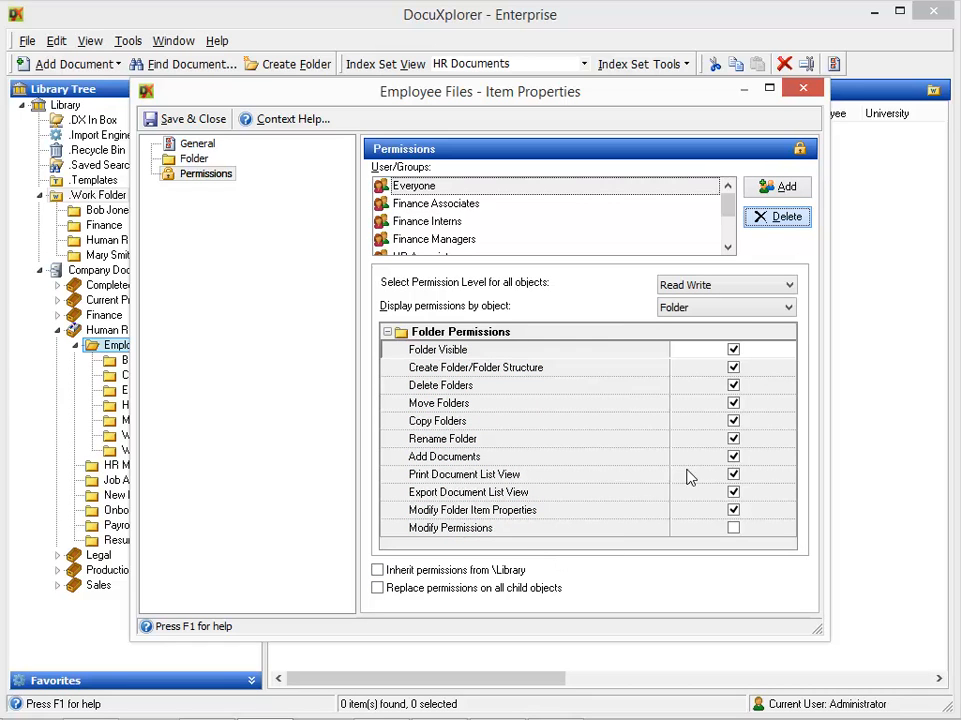
# - Delete Everyone, Finance Associates, Finance Interns and Finance Managers from the folder's access list
pyautogui.click(759, 224)
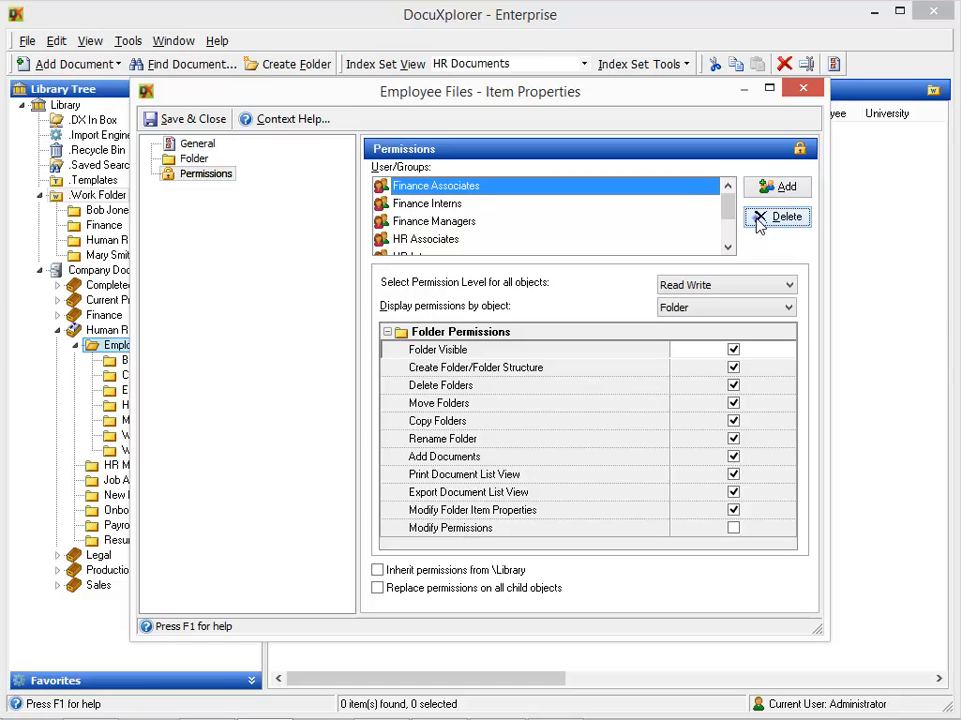
pyautogui.click(759, 224)
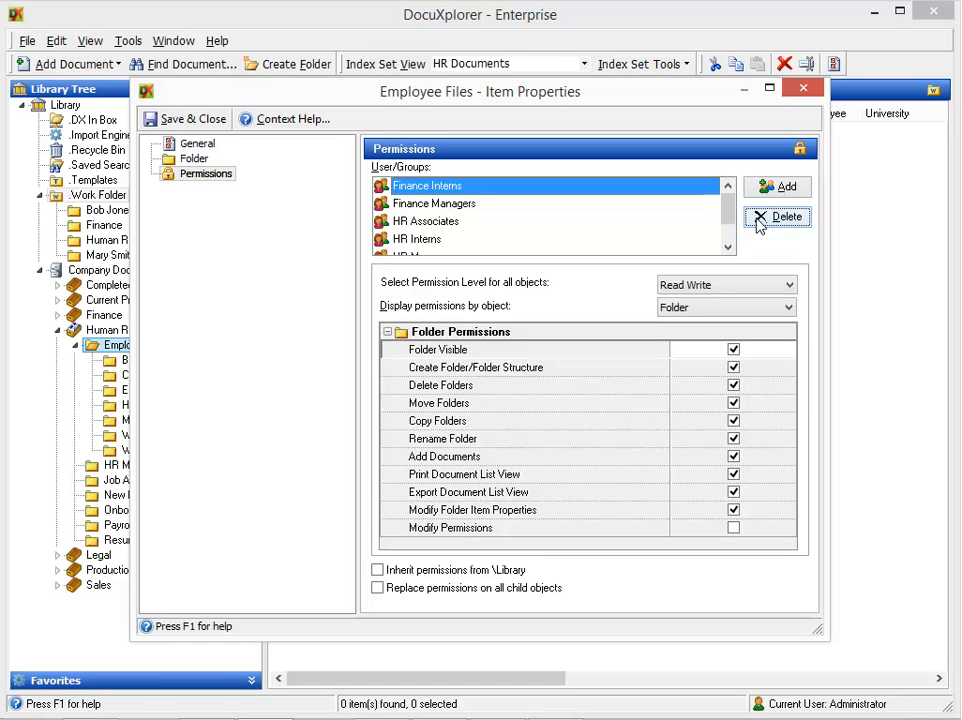
pyautogui.click(759, 224)
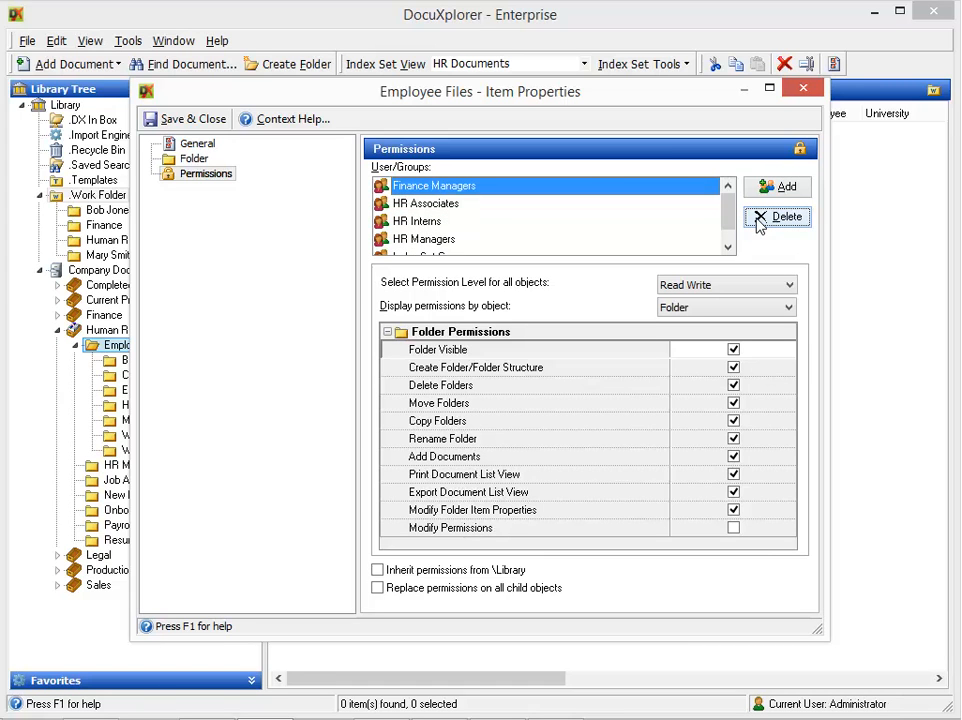
pyautogui.click(759, 224)
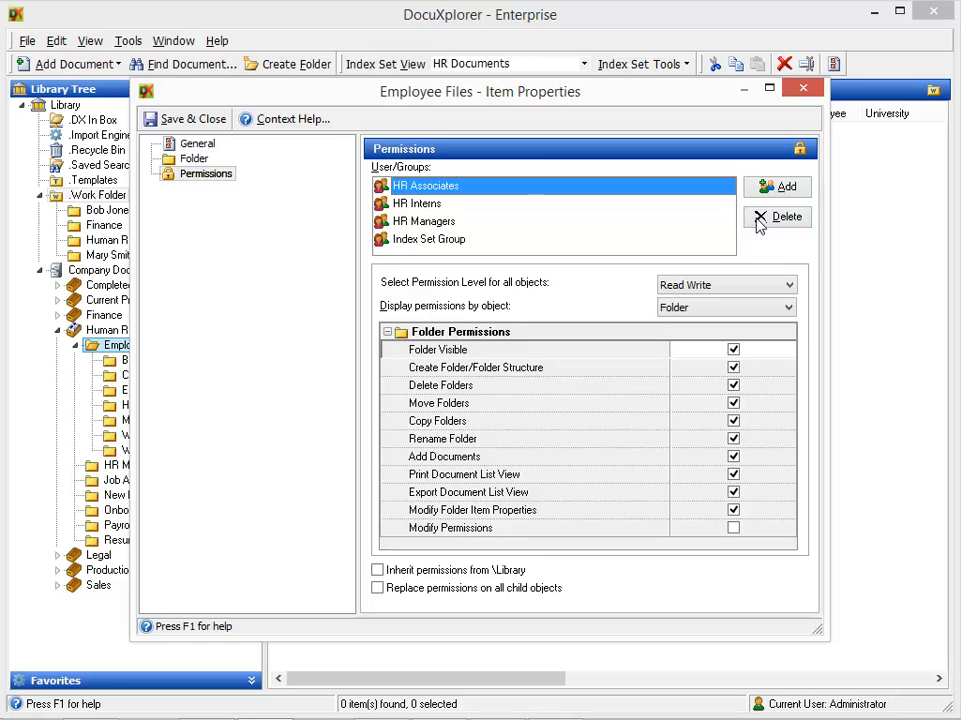
pyautogui.click(637, 239)
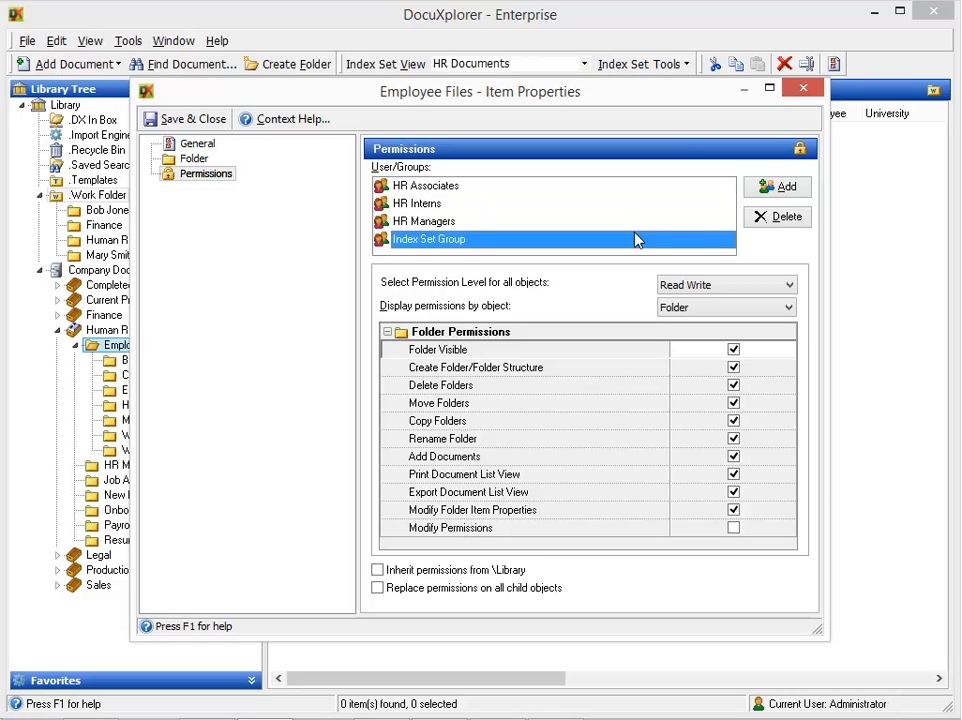
# - Remove Index Set Group from Employee Files and replace its permissions on all child folders
pyautogui.click(759, 218)
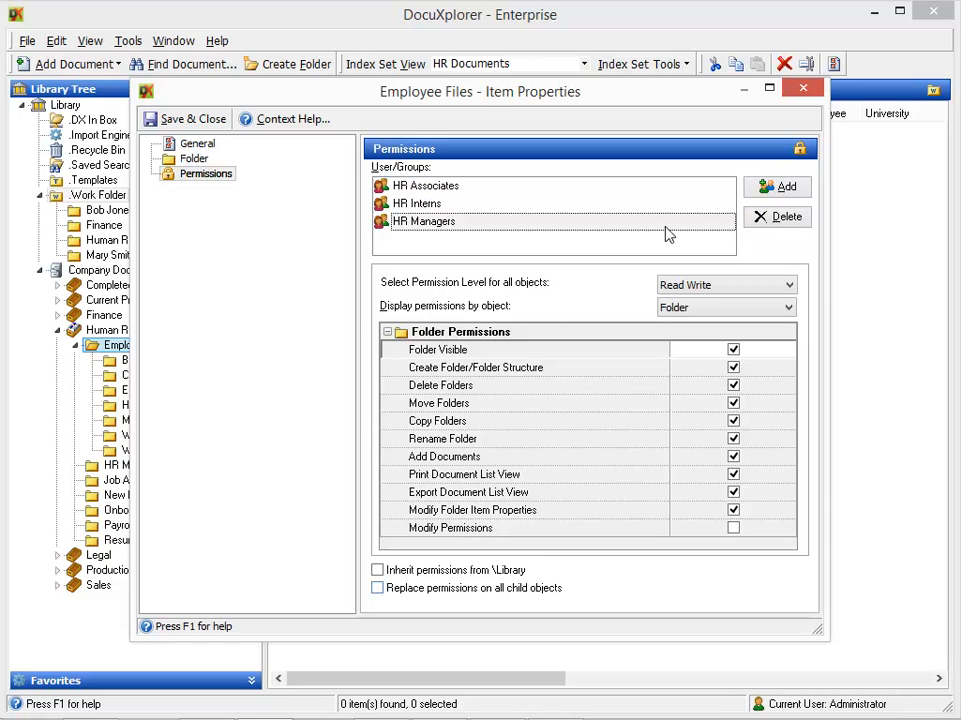
pyautogui.click(489, 590)
pyautogui.click(168, 122)
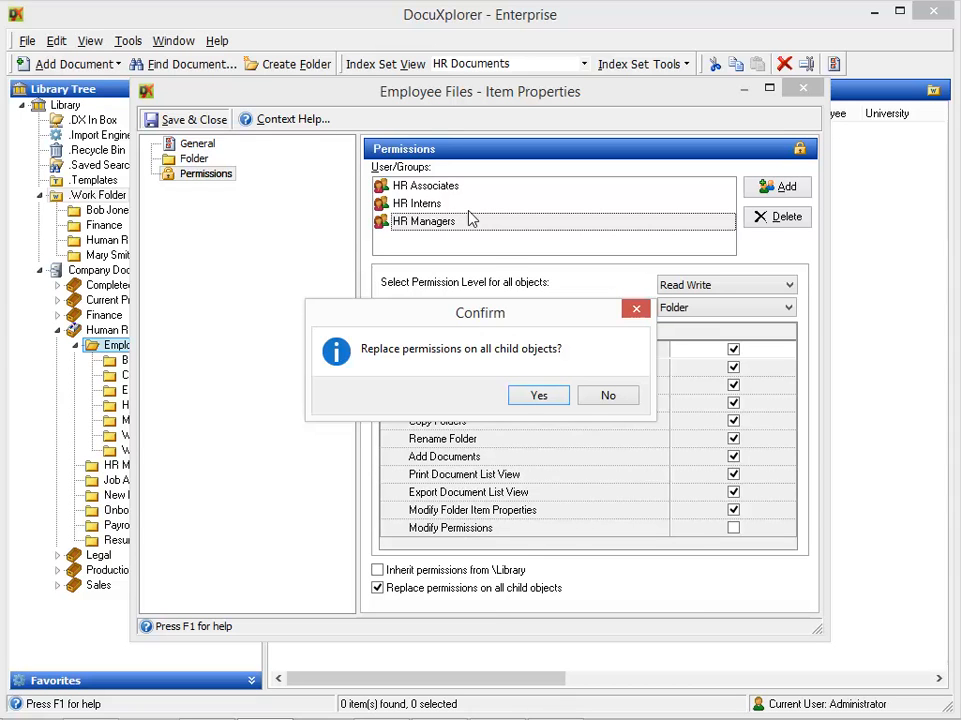
pyautogui.click(538, 396)
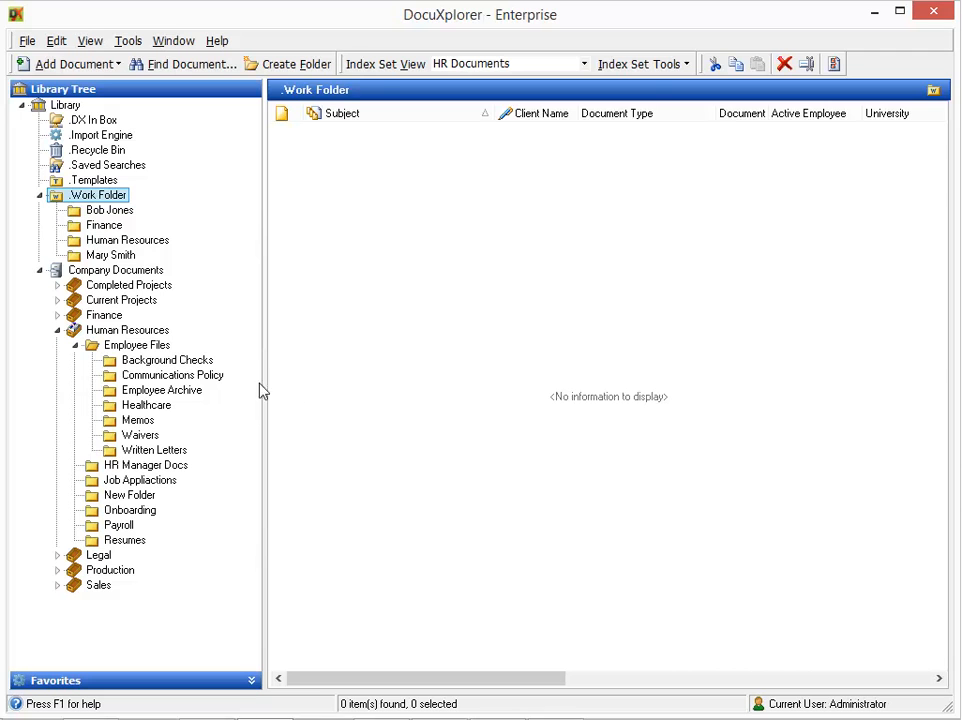
# - Bring up the permission settings of the Background Checks folder
pyautogui.click(190, 362)
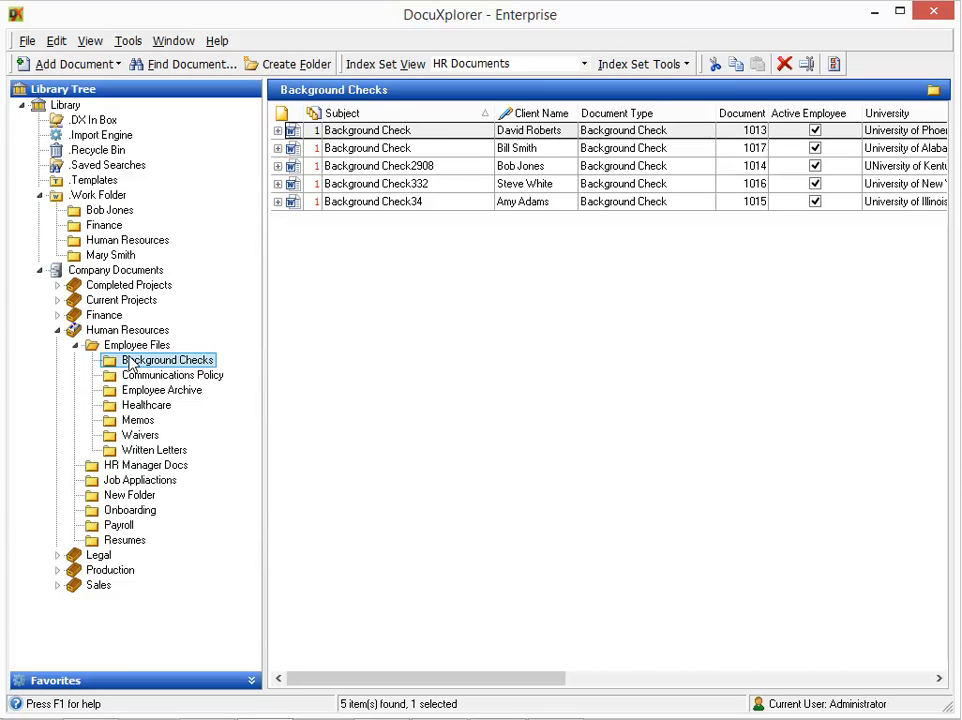
pyautogui.rightClick(130, 363)
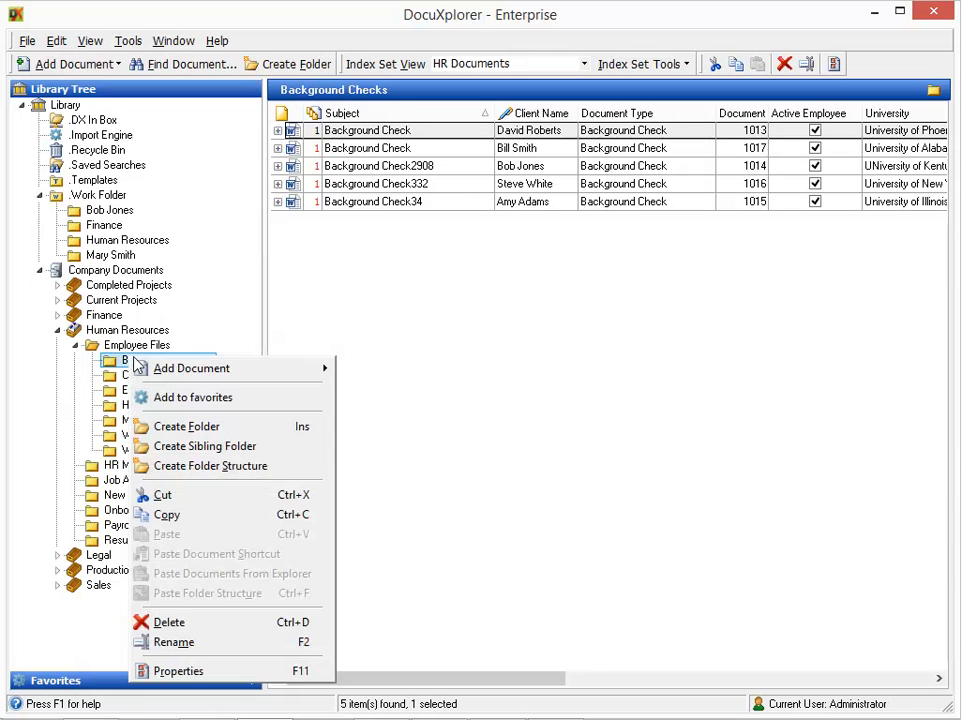
pyautogui.click(180, 672)
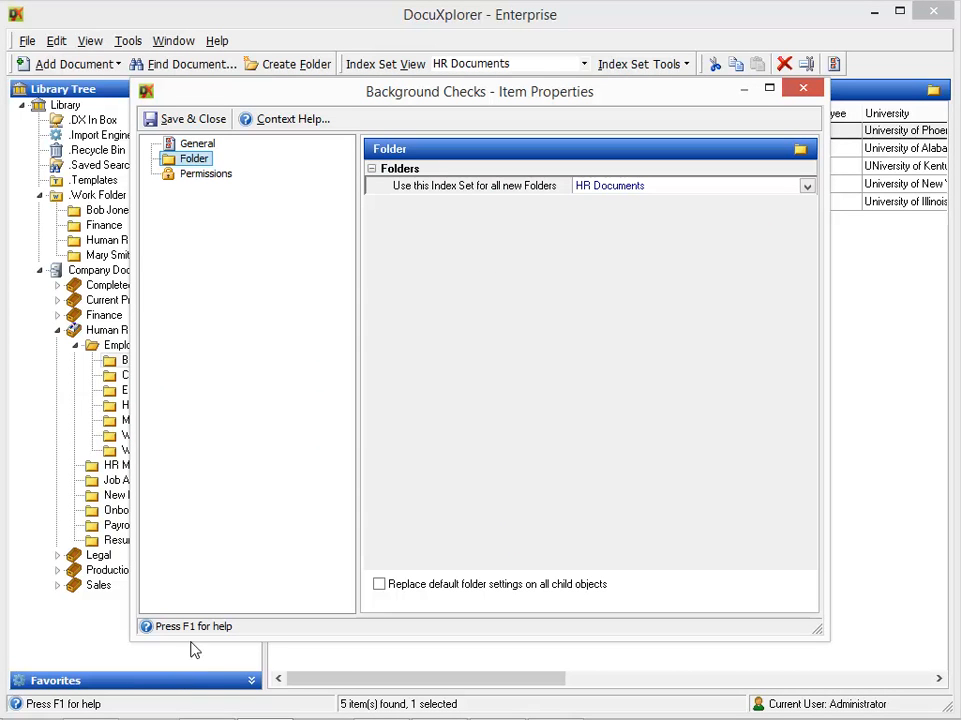
pyautogui.click(208, 175)
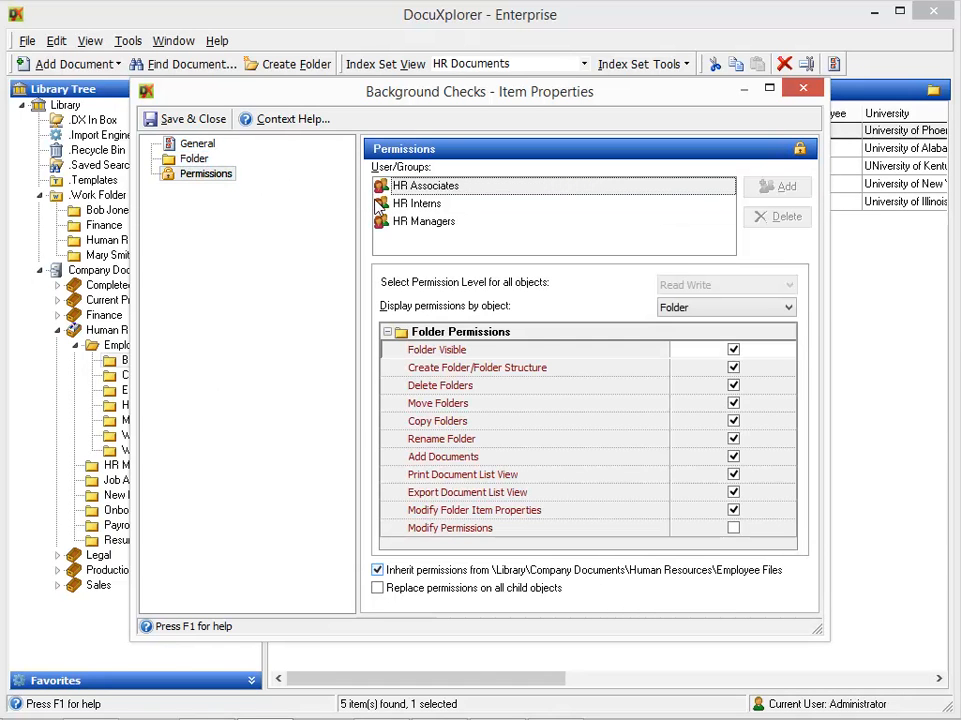
# - Stop inheriting from Employee Files and grant HR Managers Modify Permissions, then save
pyautogui.click(594, 574)
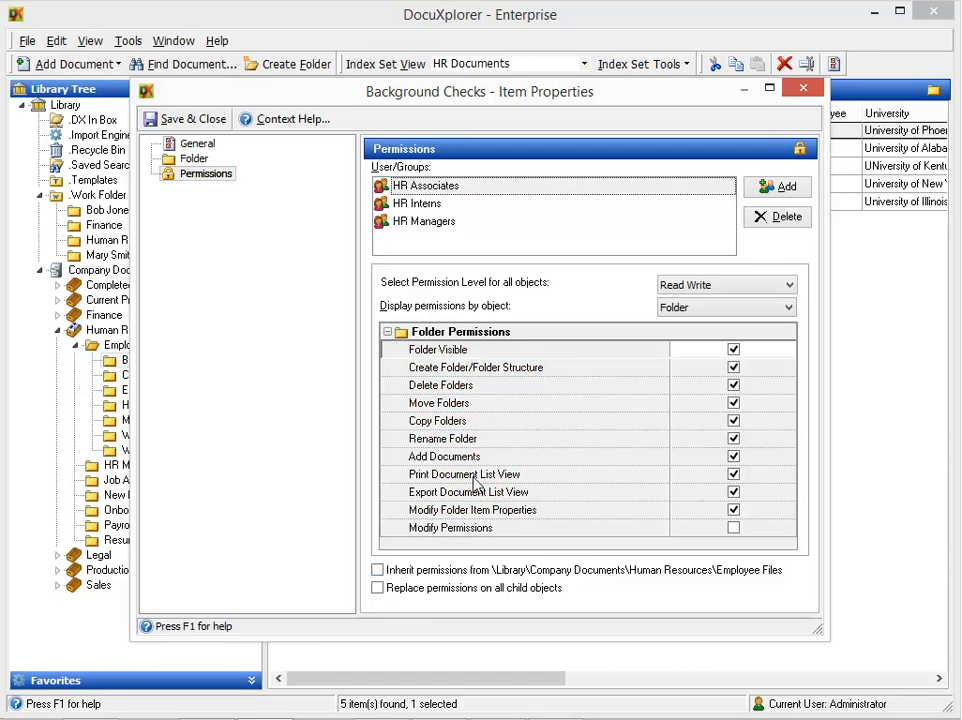
pyautogui.click(440, 222)
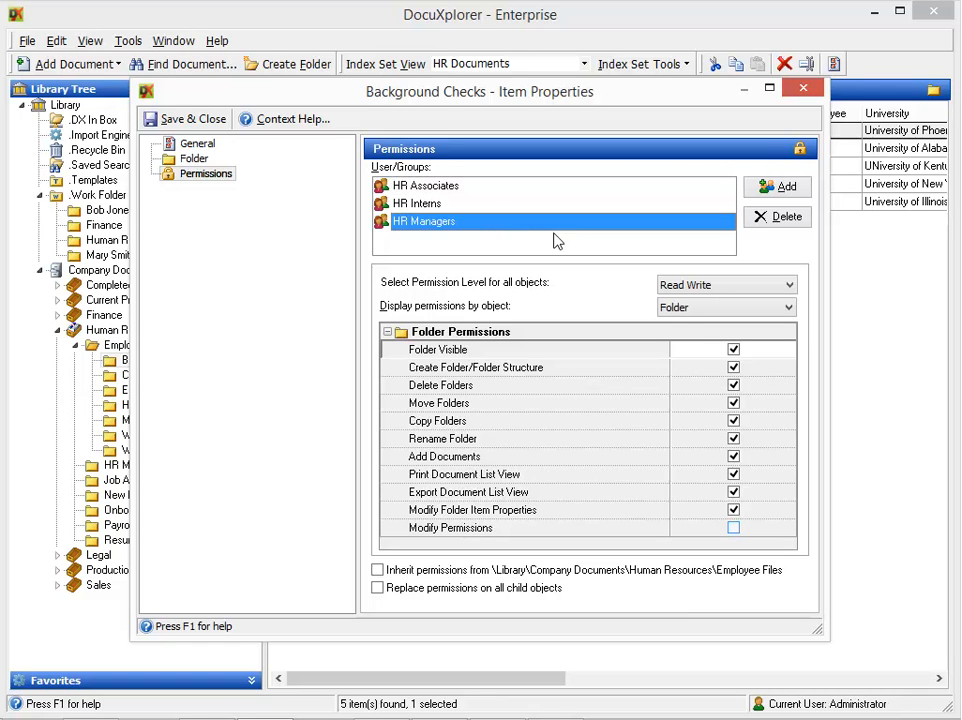
pyautogui.click(734, 530)
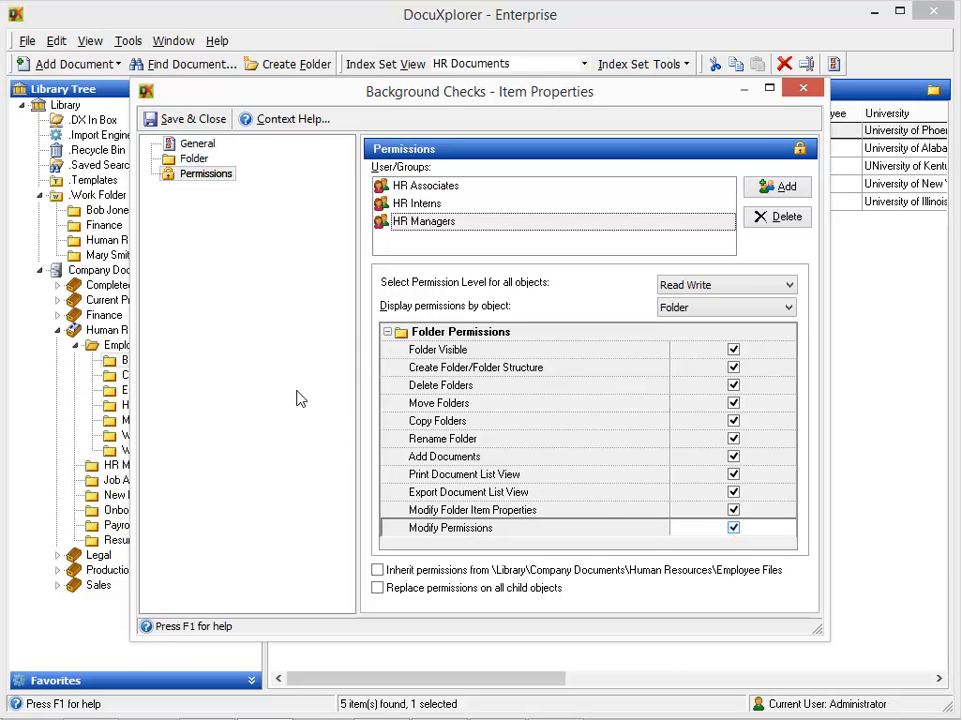
pyautogui.click(206, 120)
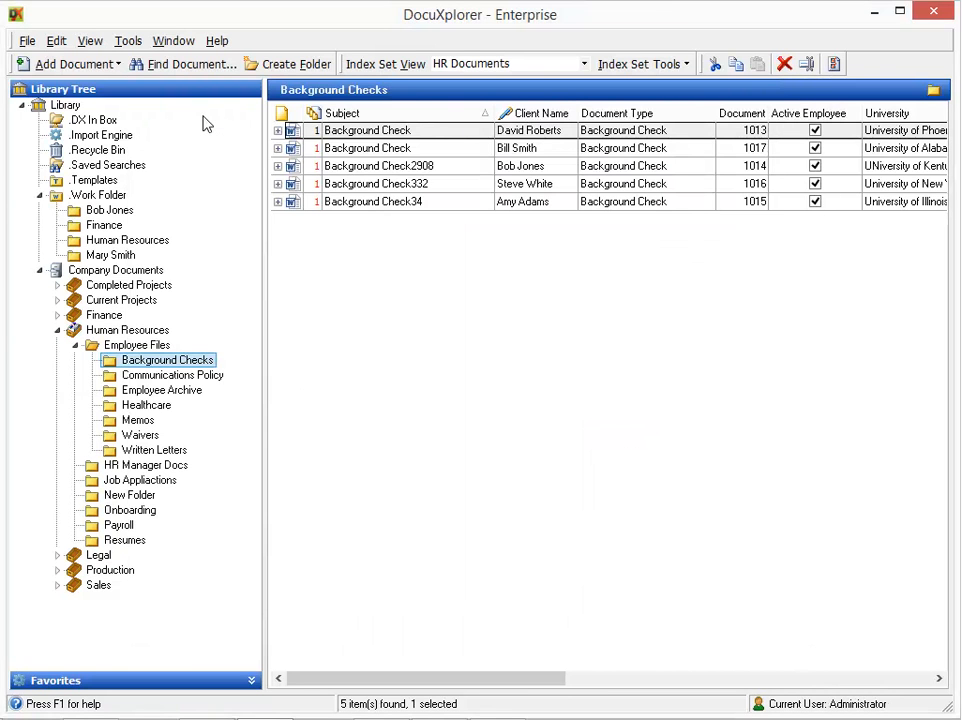